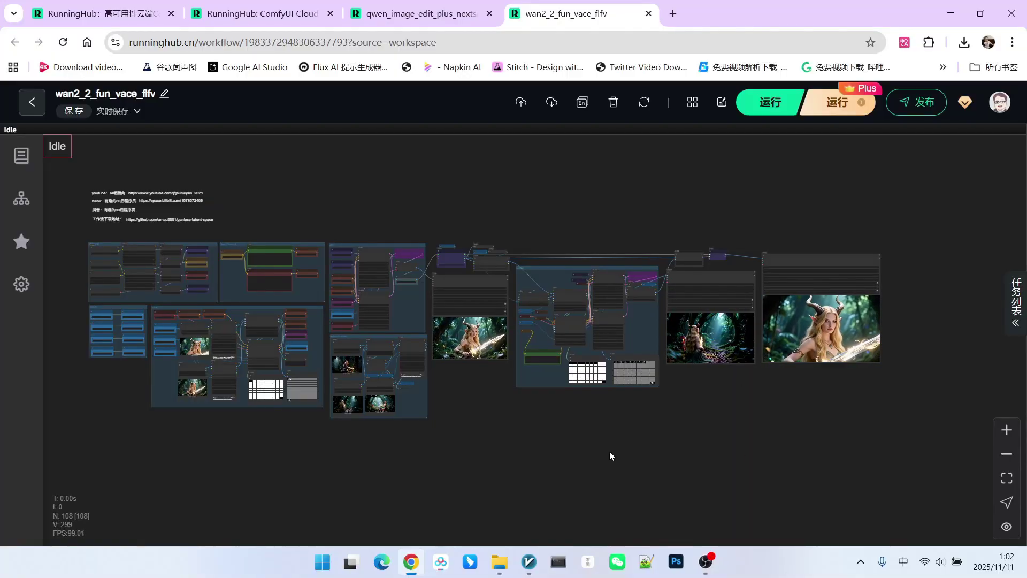
Examine the node groups of the wan2_2_fun_vace_flfv workflow, including the vace and extend frames groups and the final output.
{"action": "scroll", "coordinate": [282, 332], "scroll_direction": "up", "scroll_amount": 5}
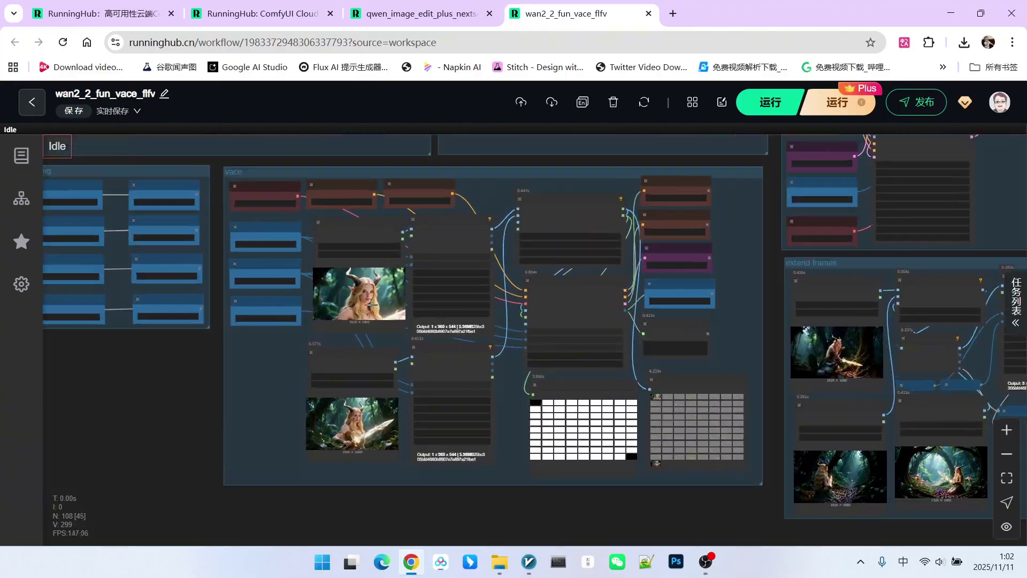
{"action": "scroll", "coordinate": [371, 304], "scroll_direction": "up", "scroll_amount": 3}
{"action": "scroll", "coordinate": [245, 423], "scroll_direction": "down", "scroll_amount": 6}
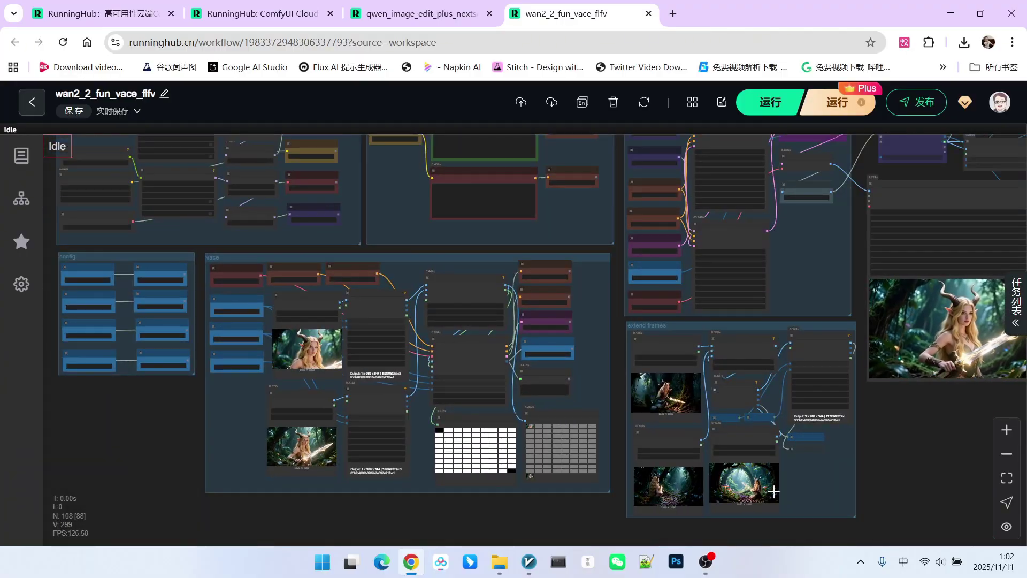
{"action": "scroll", "coordinate": [773, 491], "scroll_direction": "up", "scroll_amount": 10}
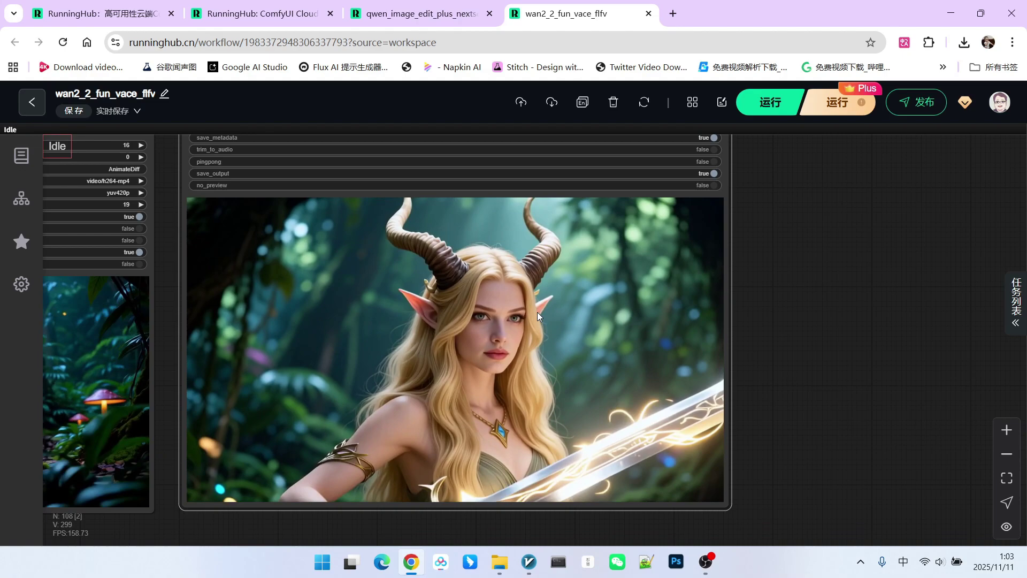
Review the generated video previews and the second sampling group, ending on an overview of the whole workflow.
{"action": "scroll", "coordinate": [817, 318], "scroll_direction": "down", "scroll_amount": 5}
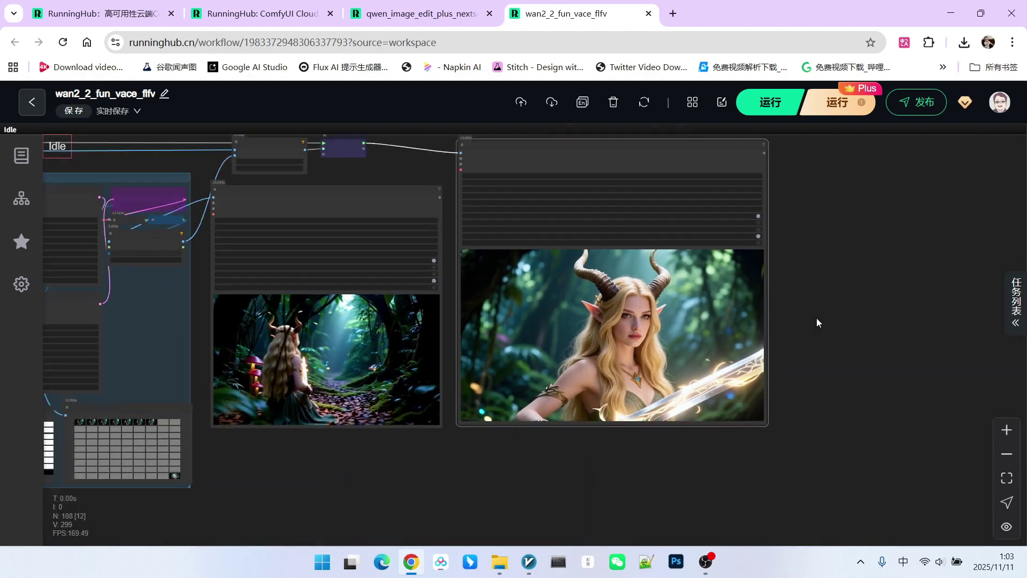
{"action": "scroll", "coordinate": [816, 319], "scroll_direction": "down", "scroll_amount": 1}
{"action": "left_click_drag", "start_coordinate": [452, 461], "coordinate": [628, 459]}
{"action": "scroll", "coordinate": [345, 330], "scroll_direction": "up", "scroll_amount": 2}
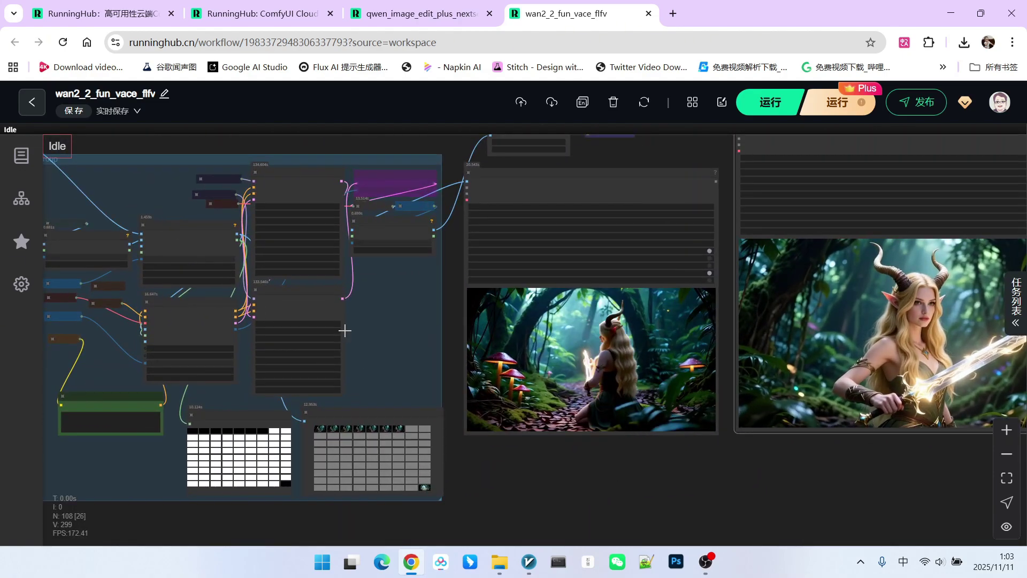
{"action": "scroll", "coordinate": [374, 323], "scroll_direction": "down", "scroll_amount": 2}
{"action": "left_click_drag", "start_coordinate": [525, 470], "coordinate": [678, 395]}
{"action": "scroll", "coordinate": [563, 460], "scroll_direction": "down", "scroll_amount": 3}
{"action": "scroll", "coordinate": [619, 449], "scroll_direction": "down", "scroll_amount": 2}
{"action": "scroll", "coordinate": [745, 426], "scroll_direction": "down", "scroll_amount": 1}
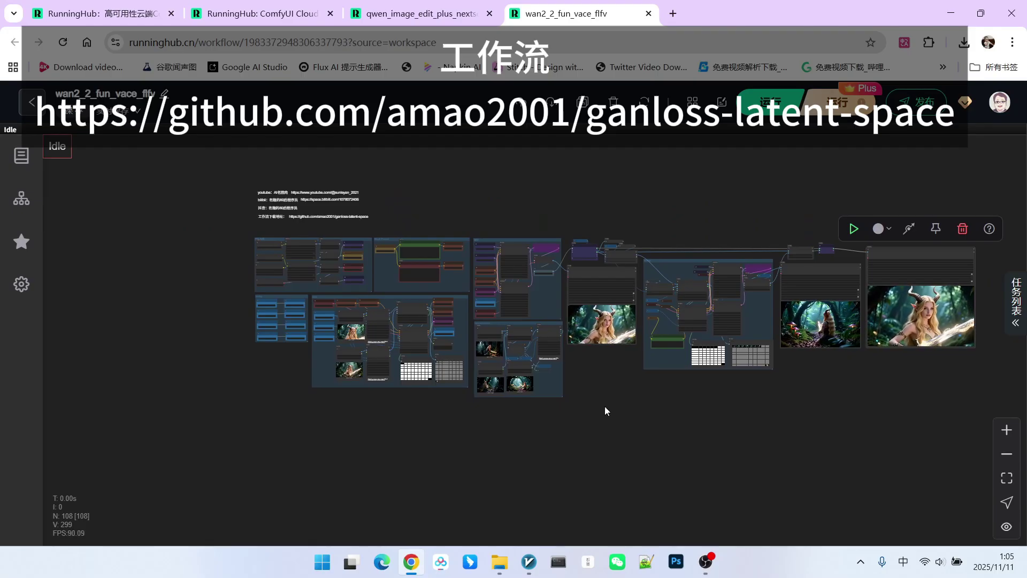
Inspect the start and end frame images in the vace group and the reference images in the extend frames group.
{"action": "scroll", "coordinate": [289, 362], "scroll_direction": "up", "scroll_amount": 5}
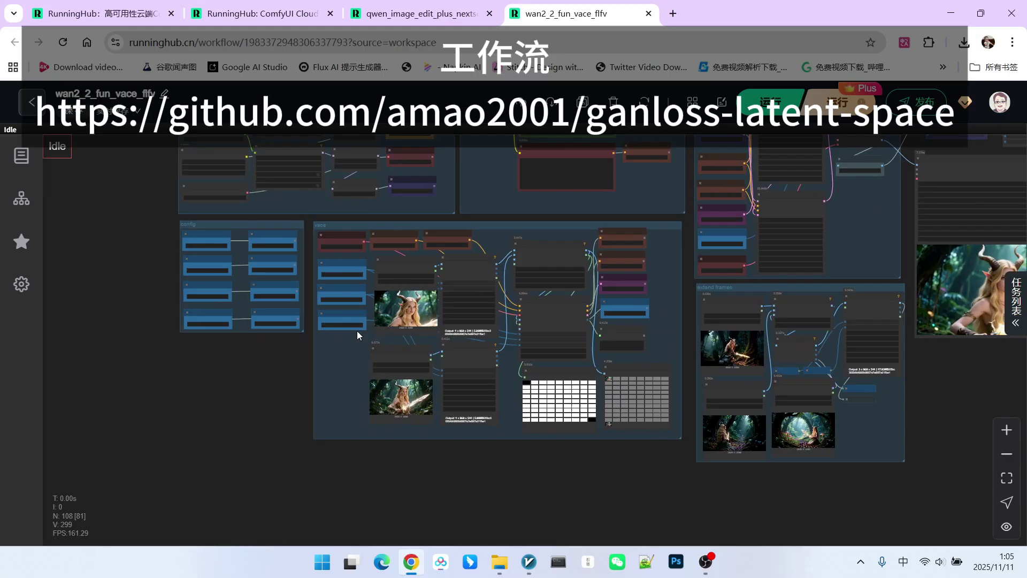
{"action": "scroll", "coordinate": [357, 331], "scroll_direction": "up", "scroll_amount": 8}
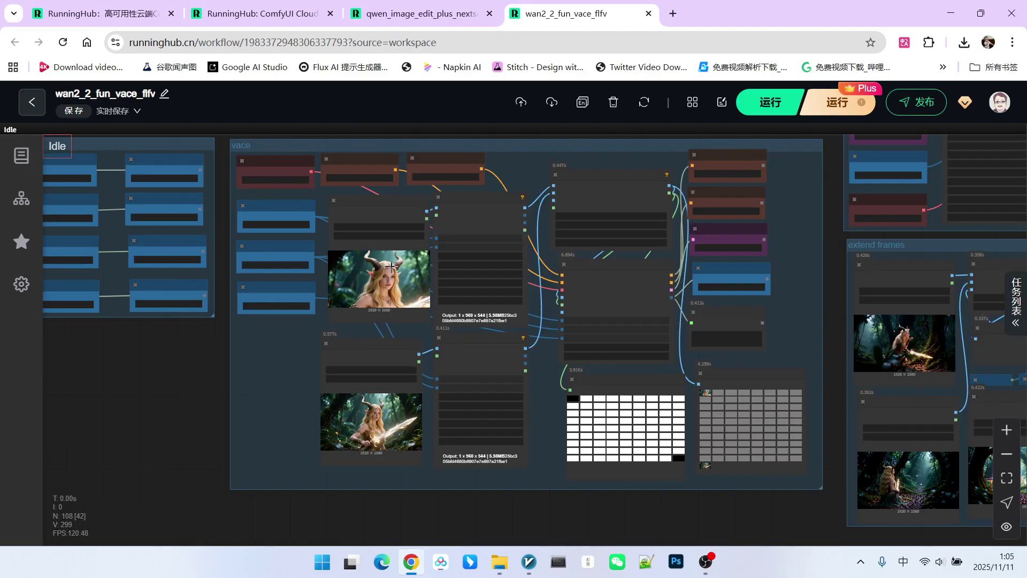
{"action": "scroll", "coordinate": [836, 501], "scroll_direction": "down", "scroll_amount": 3}
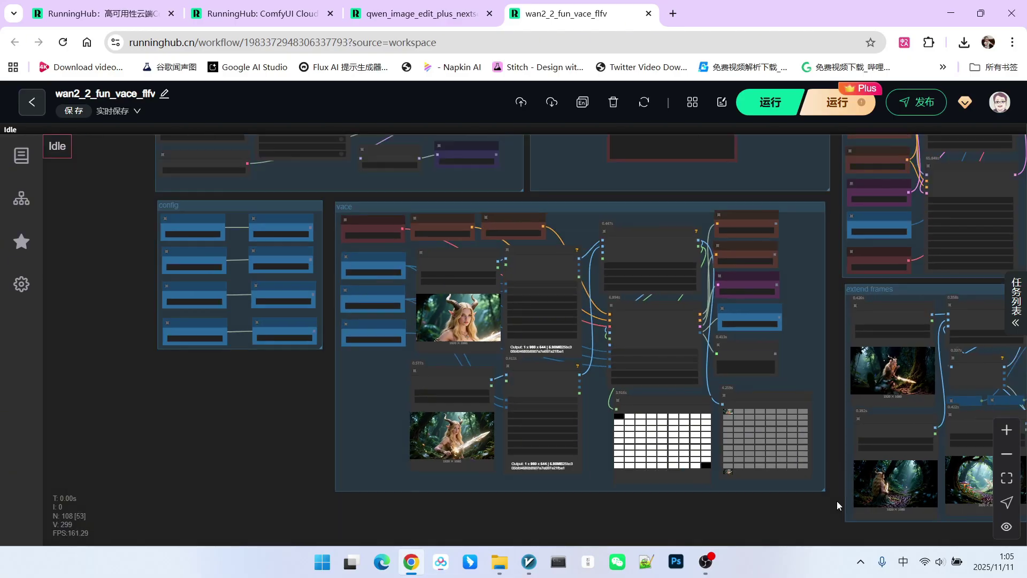
{"action": "left_click_drag", "start_coordinate": [872, 532], "coordinate": [685, 509]}
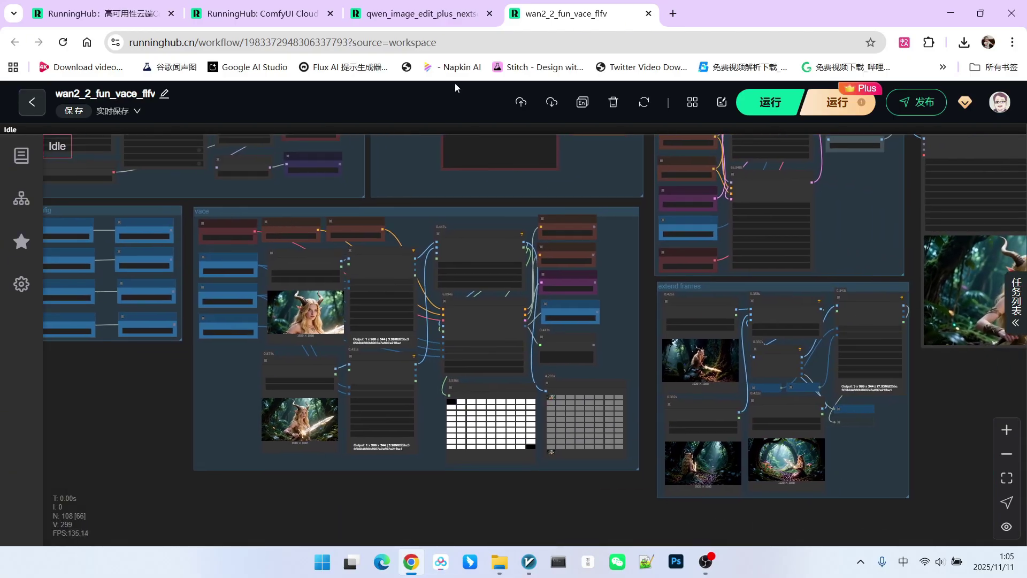
Switch to the qwen_image_edit_plus_nextscene_v2 workflow and examine its QwenVL prompt-generation group with the PromptLine and Preview Any nodes.
{"action": "left_click", "coordinate": [416, 8]}
{"action": "scroll", "coordinate": [642, 236], "scroll_direction": "down", "scroll_amount": 5}
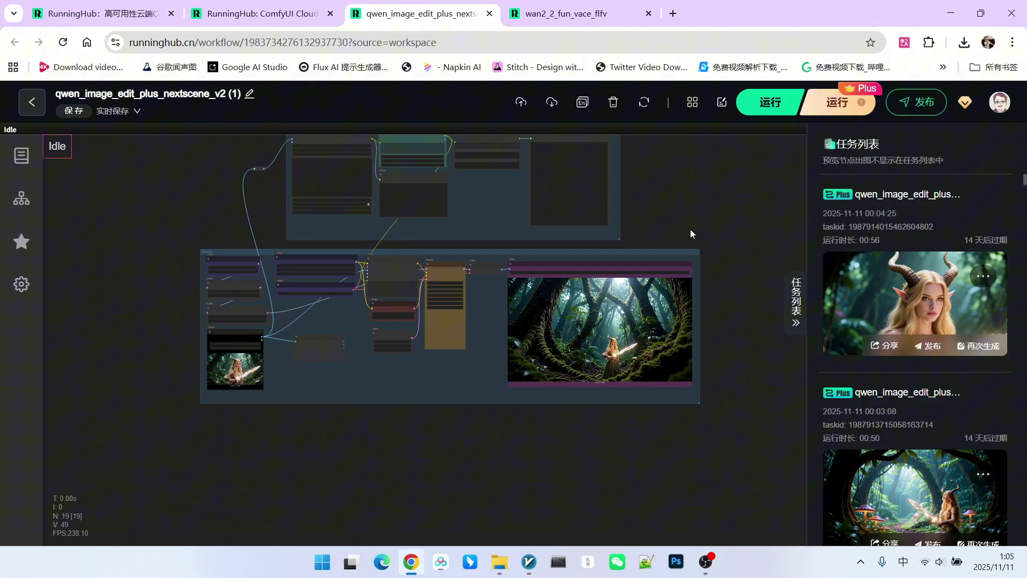
{"action": "left_click_drag", "start_coordinate": [673, 192], "coordinate": [703, 268]}
{"action": "scroll", "coordinate": [508, 164], "scroll_direction": "up", "scroll_amount": 2}
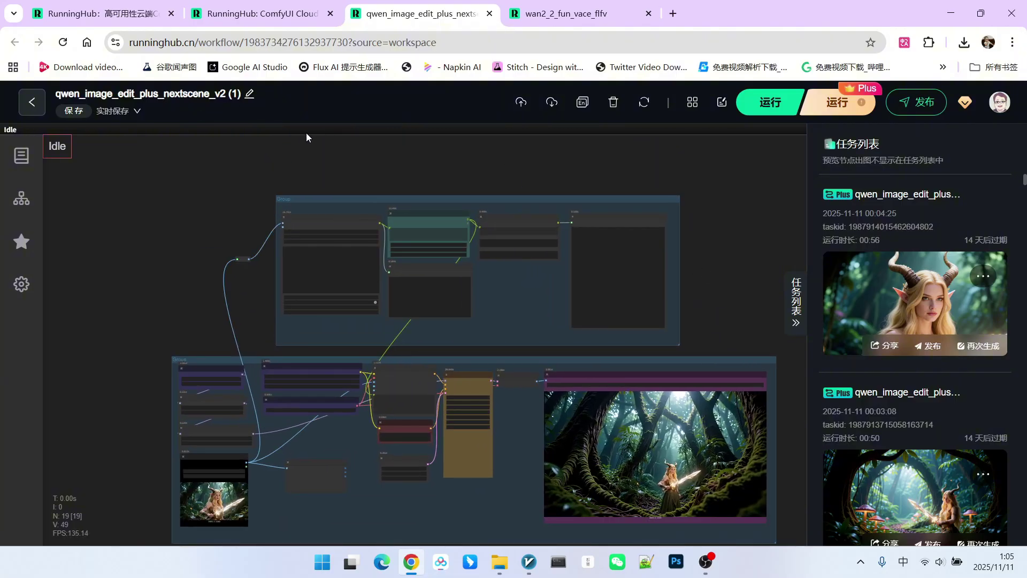
{"action": "scroll", "coordinate": [623, 251], "scroll_direction": "up", "scroll_amount": 3}
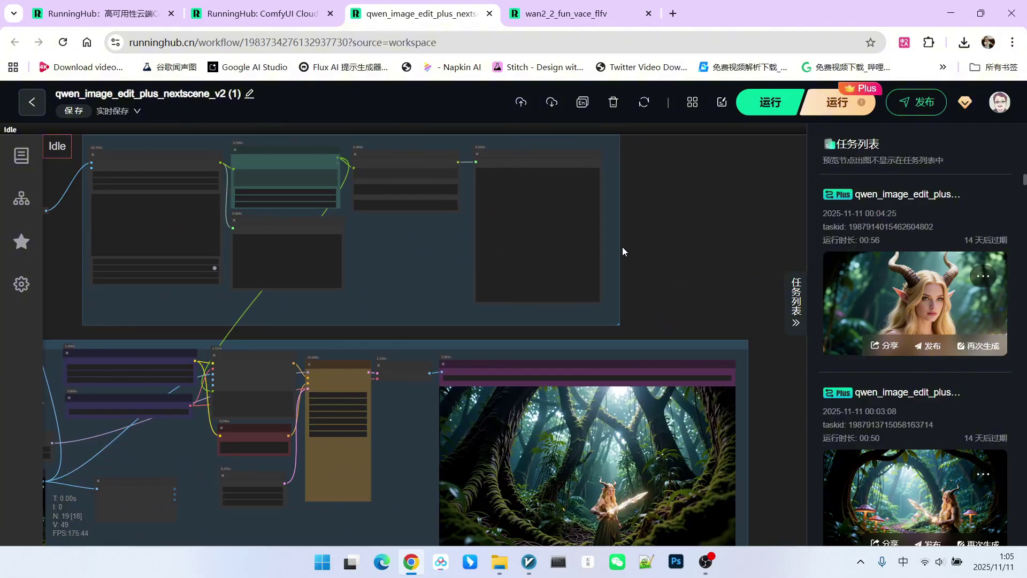
{"action": "left_click_drag", "start_coordinate": [430, 246], "coordinate": [514, 295]}
{"action": "scroll", "coordinate": [241, 234], "scroll_direction": "up", "scroll_amount": 7}
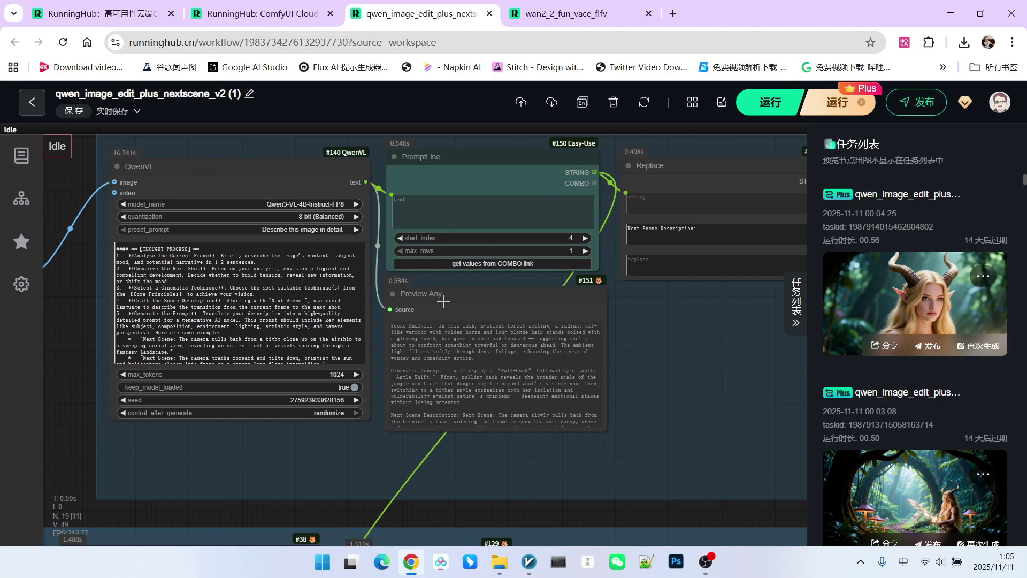
Examine the Load Image node's source picture and the next-scene LoRA loader in the image generation group.
{"action": "scroll", "coordinate": [443, 302], "scroll_direction": "down", "scroll_amount": 5}
{"action": "scroll", "coordinate": [248, 412], "scroll_direction": "up", "scroll_amount": 5}
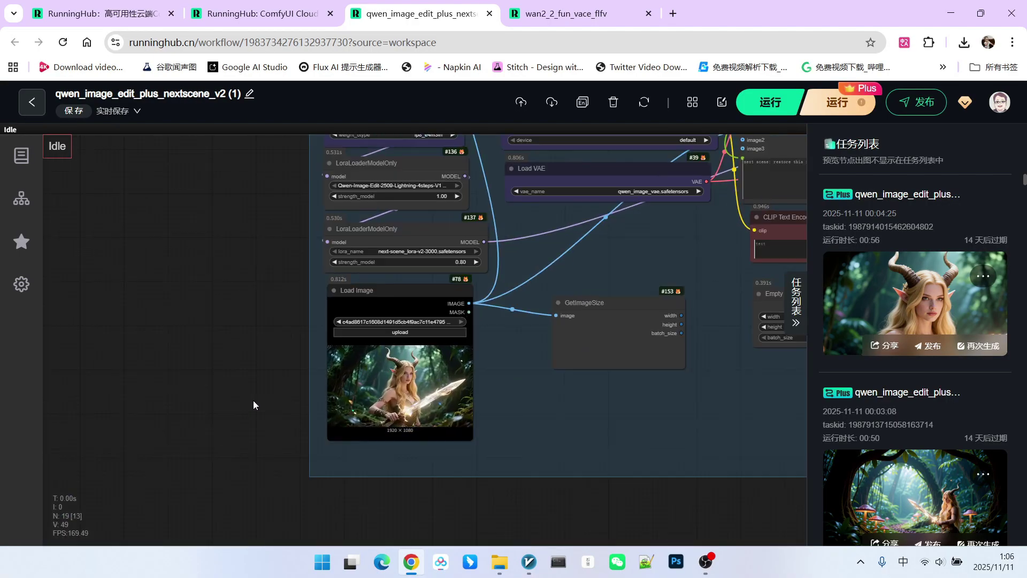
{"action": "scroll", "coordinate": [345, 386], "scroll_direction": "down", "scroll_amount": 7}
{"action": "left_click_drag", "start_coordinate": [595, 435], "coordinate": [380, 444]}
{"action": "scroll", "coordinate": [95, 433], "scroll_direction": "up", "scroll_amount": 6}
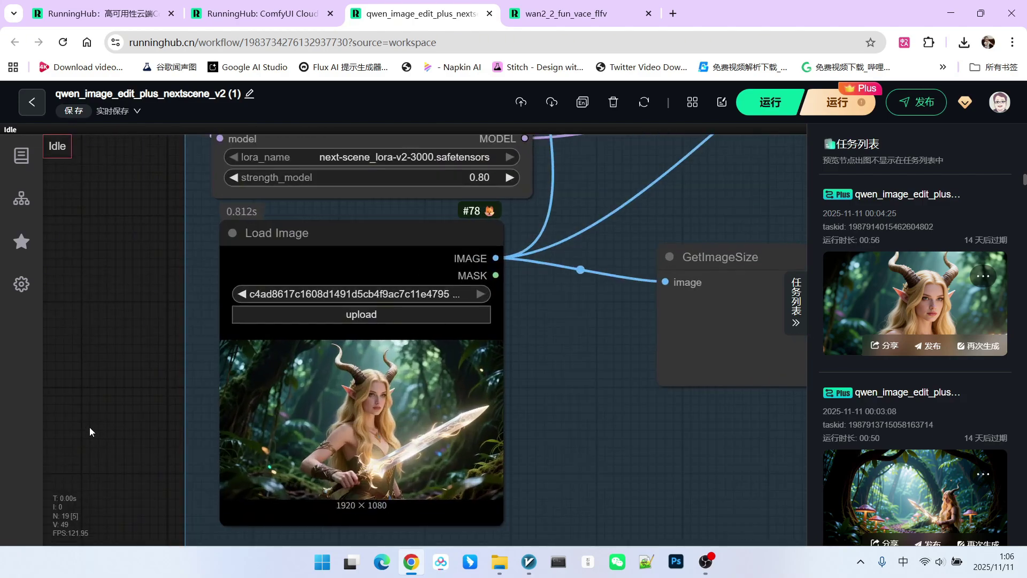
{"action": "scroll", "coordinate": [127, 348], "scroll_direction": "down", "scroll_amount": 8}
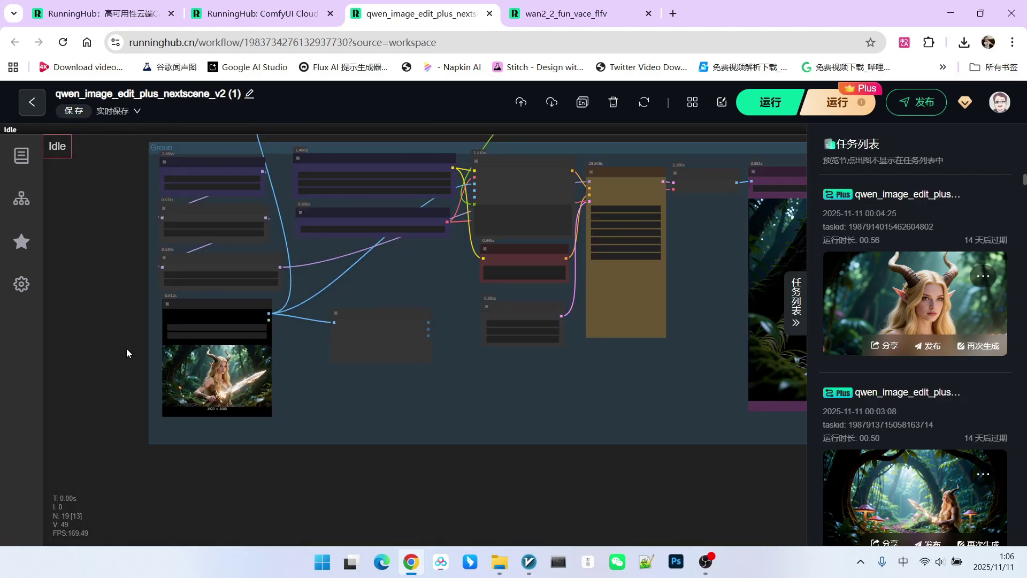
{"action": "scroll", "coordinate": [126, 348], "scroll_direction": "down", "scroll_amount": 4}
{"action": "left_click_drag", "start_coordinate": [802, 137], "coordinate": [699, 164]}
{"action": "left_click_drag", "start_coordinate": [770, 143], "coordinate": [801, 142]}
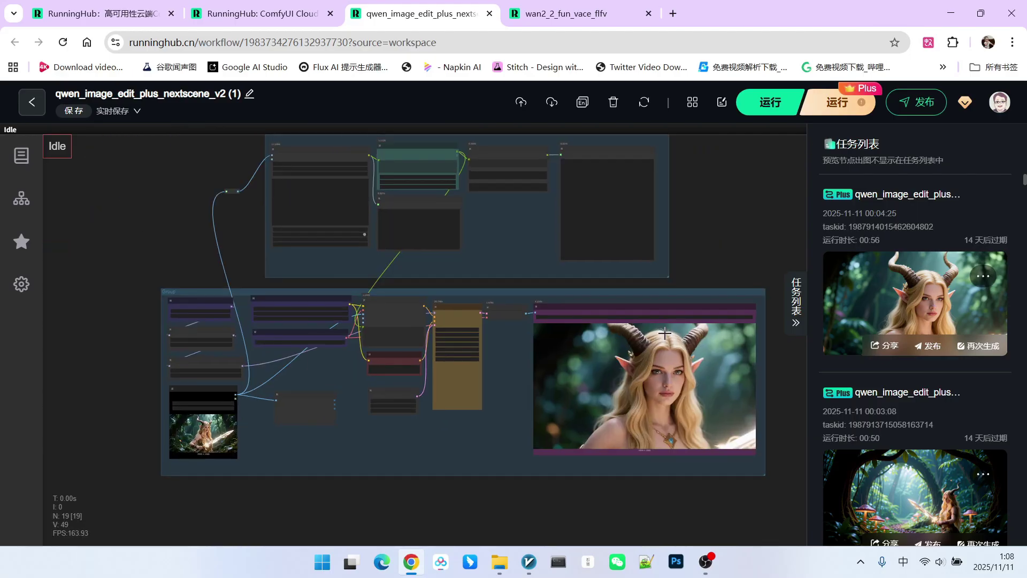
Inspect the close-up elf portrait in the output image node and compare it with the source picture in the workflow.
{"action": "scroll", "coordinate": [693, 361], "scroll_direction": "up", "scroll_amount": 7}
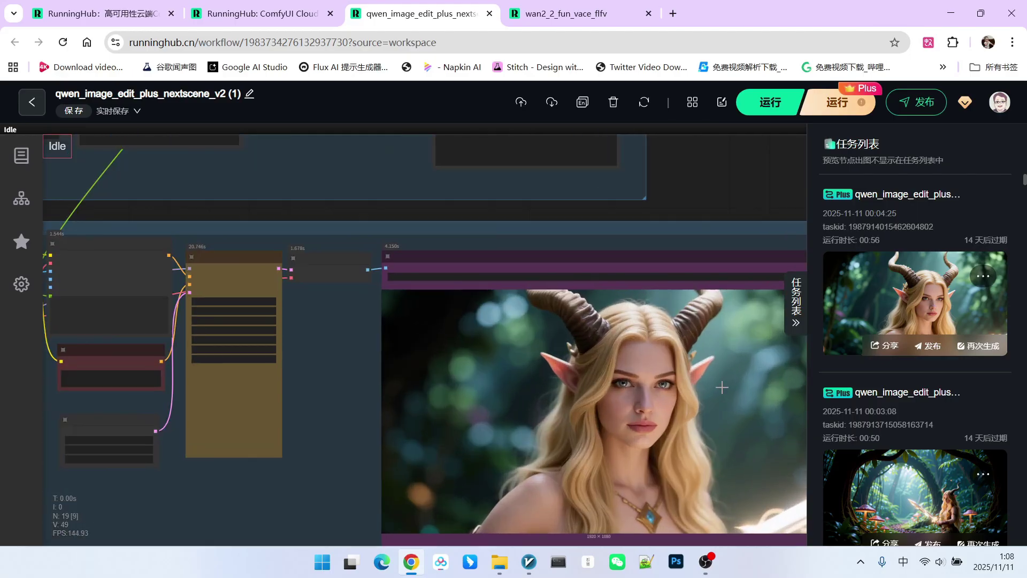
{"action": "scroll", "coordinate": [684, 176], "scroll_direction": "down", "scroll_amount": 6}
{"action": "scroll", "coordinate": [652, 384], "scroll_direction": "up", "scroll_amount": 6}
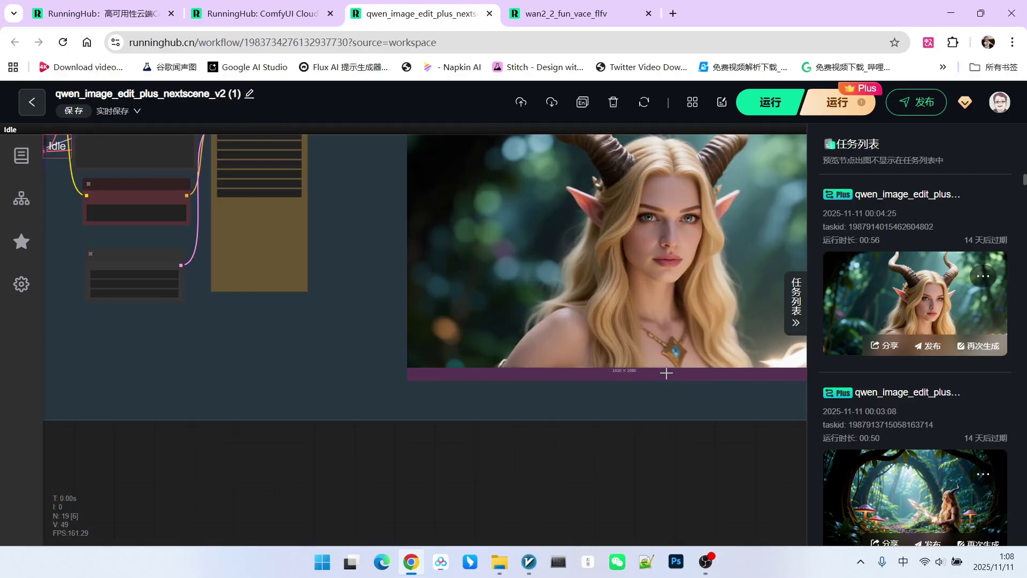
{"action": "left_click_drag", "start_coordinate": [612, 448], "coordinate": [565, 518]}
{"action": "scroll", "coordinate": [631, 342], "scroll_direction": "down", "scroll_amount": 2}
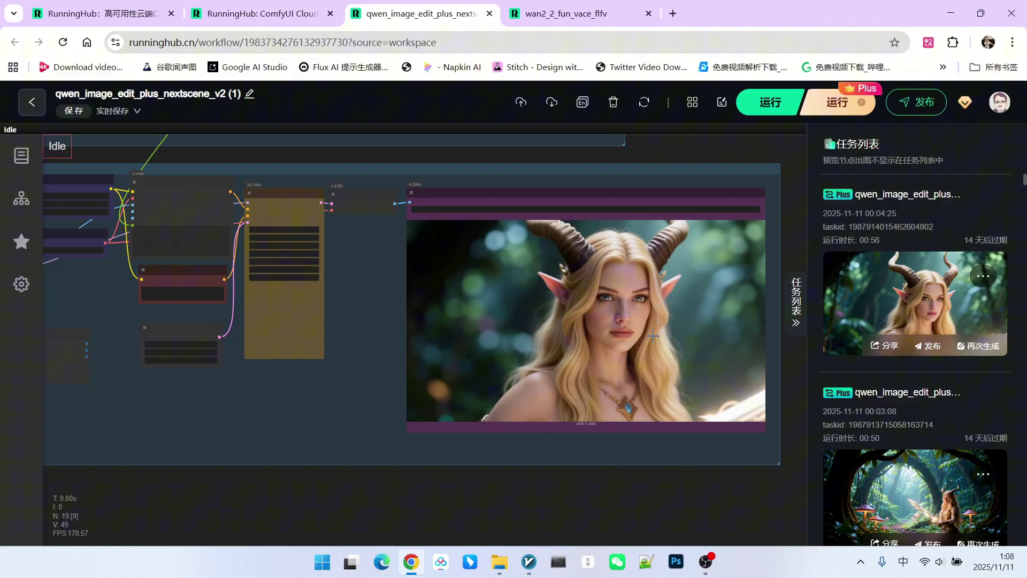
{"action": "scroll", "coordinate": [628, 299], "scroll_direction": "down", "scroll_amount": 8}
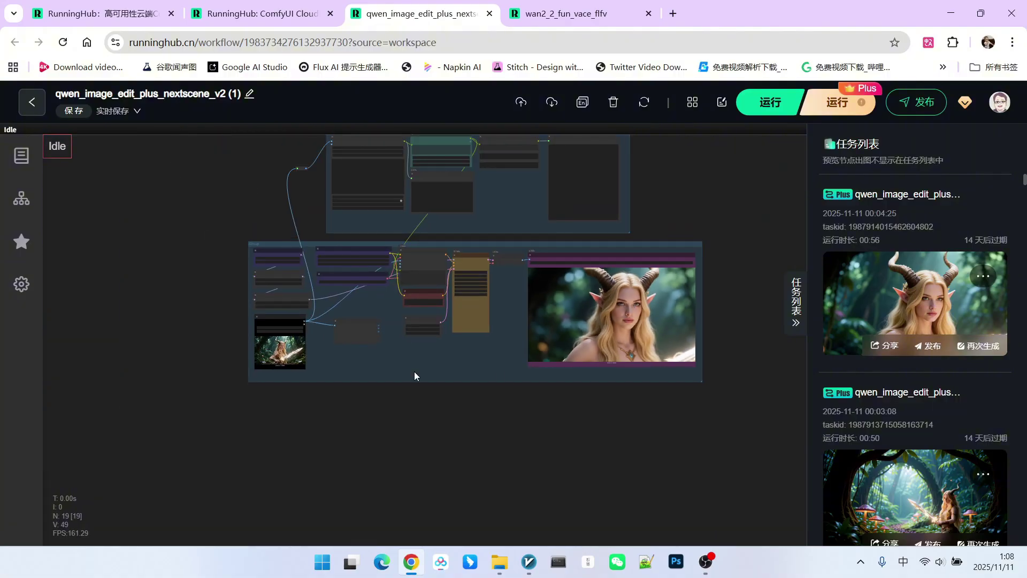
{"action": "scroll", "coordinate": [530, 360], "scroll_direction": "up", "scroll_amount": 2}
{"action": "left_click_drag", "start_coordinate": [489, 414], "coordinate": [514, 444]}
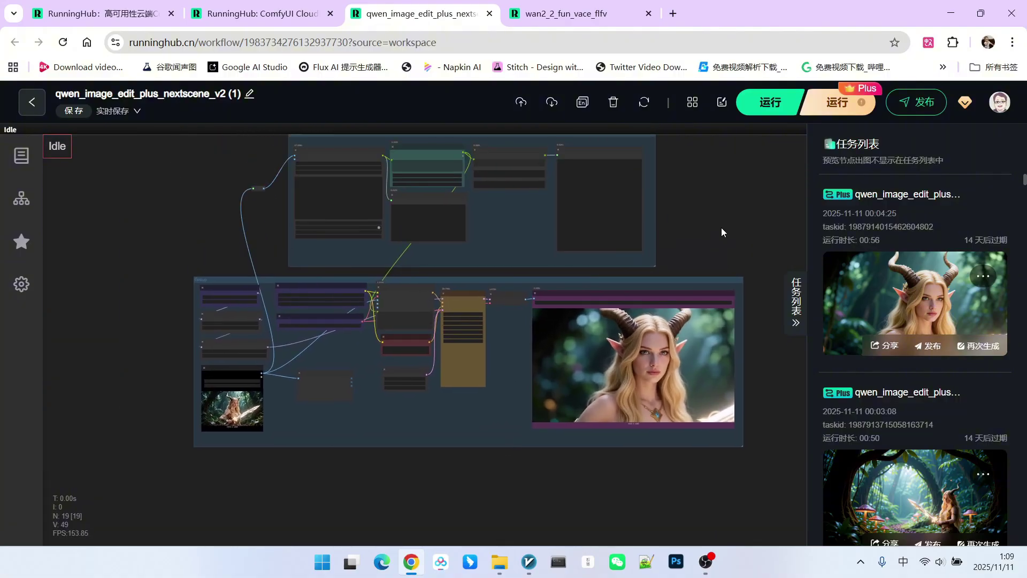
Return to the wan2_2_fun_vace_flfv workflow and look over its model loading, prompt, config and vace groups.
{"action": "left_click", "coordinate": [552, 14]}
{"action": "scroll", "coordinate": [610, 310], "scroll_direction": "down", "scroll_amount": 7}
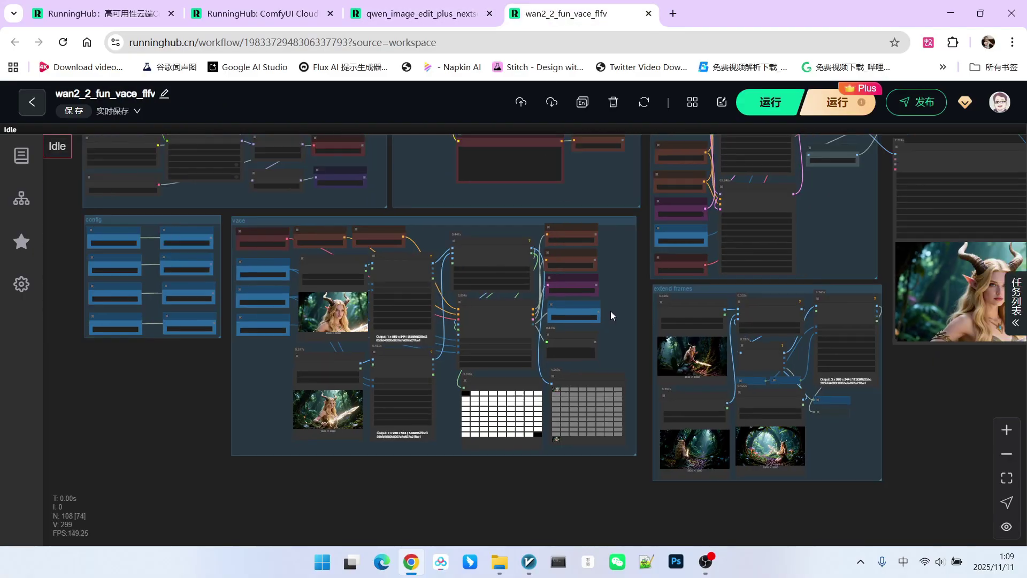
{"action": "left_click_drag", "start_coordinate": [819, 376], "coordinate": [816, 384]}
{"action": "scroll", "coordinate": [815, 384], "scroll_direction": "down", "scroll_amount": 1}
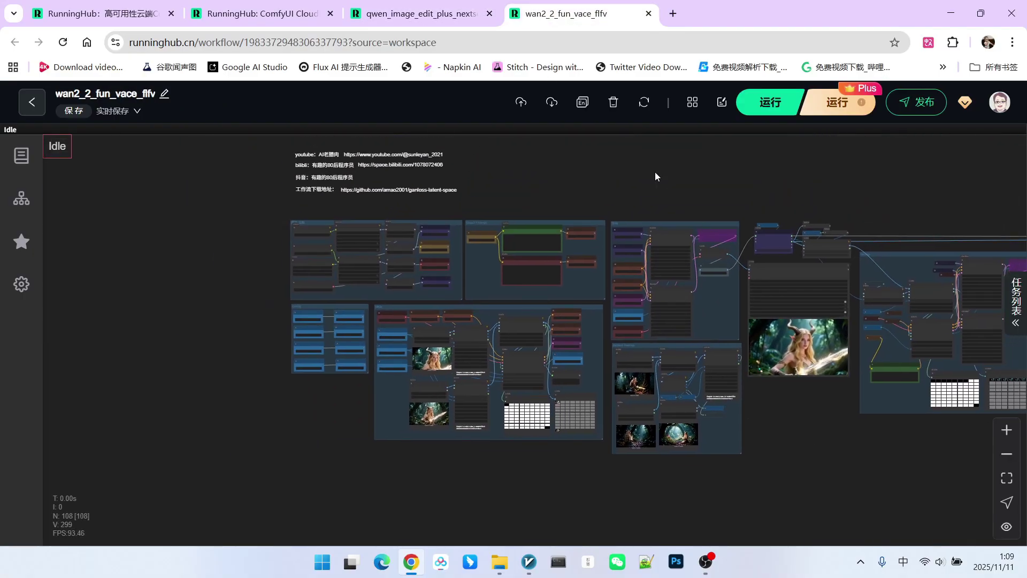
{"action": "scroll", "coordinate": [627, 168], "scroll_direction": "down", "scroll_amount": 1}
{"action": "scroll", "coordinate": [626, 168], "scroll_direction": "up", "scroll_amount": 1}
{"action": "scroll", "coordinate": [396, 261], "scroll_direction": "up", "scroll_amount": 6}
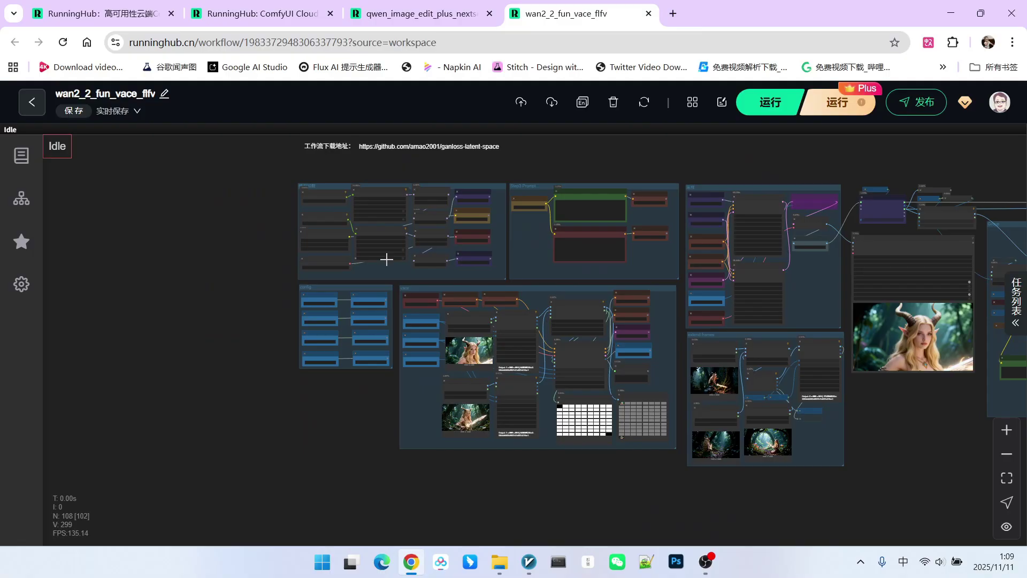
{"action": "scroll", "coordinate": [227, 278], "scroll_direction": "up", "scroll_amount": 2}
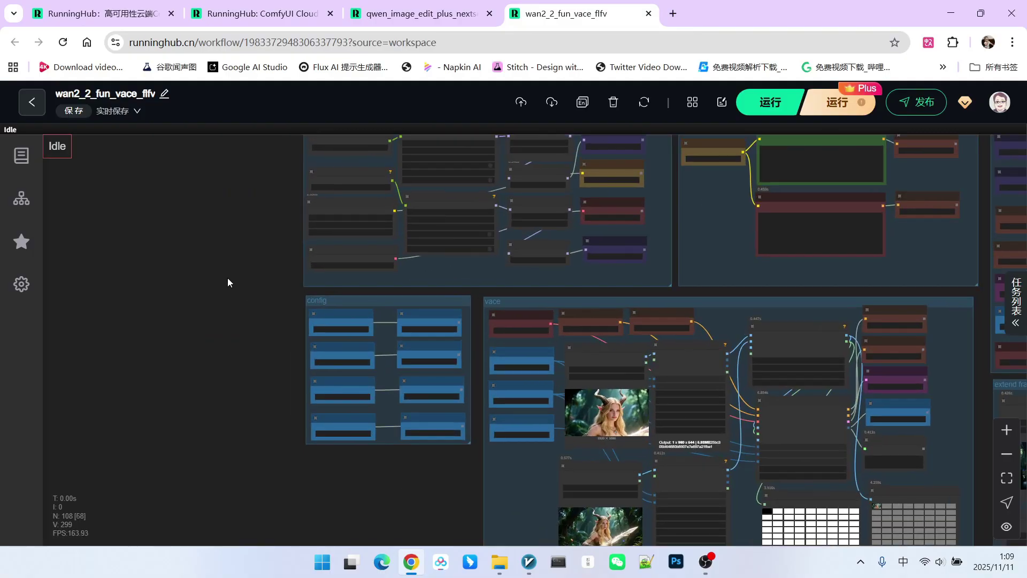
{"action": "scroll", "coordinate": [209, 263], "scroll_direction": "down", "scroll_amount": 2}
{"action": "scroll", "coordinate": [208, 261], "scroll_direction": "down", "scroll_amount": 2}
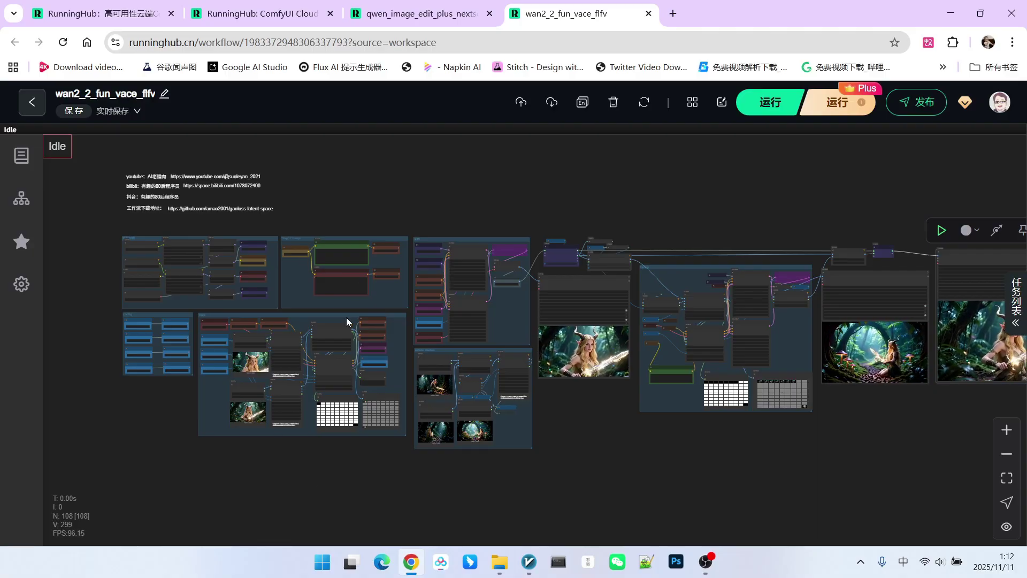
Examine the model loading group's two Diffusion Model Selector nodes and the high-noise and low-noise Diffusion Model Loader KJ nodes.
{"action": "scroll", "coordinate": [392, 333], "scroll_direction": "up", "scroll_amount": 1}
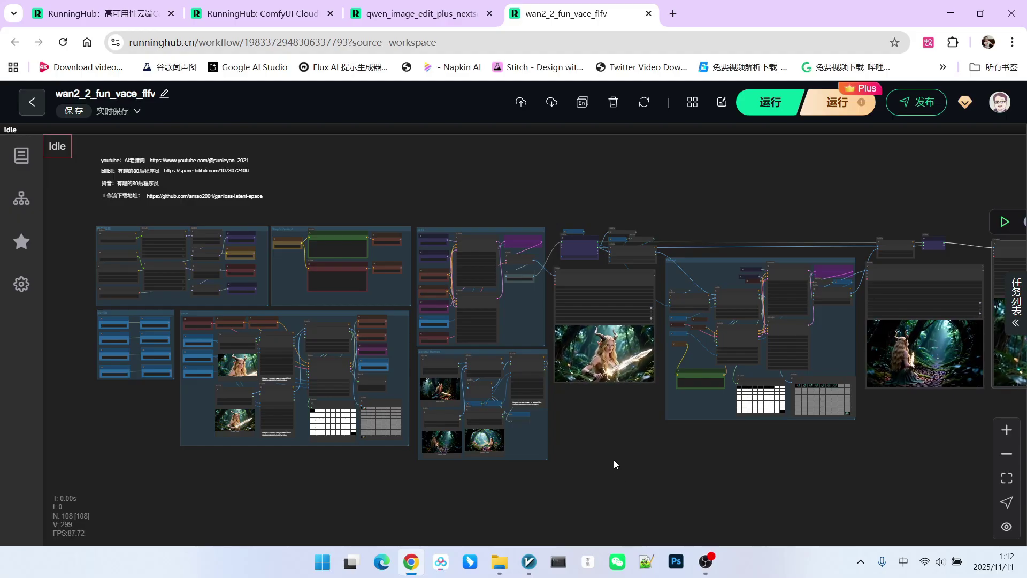
{"action": "left_click_drag", "start_coordinate": [618, 443], "coordinate": [694, 435]}
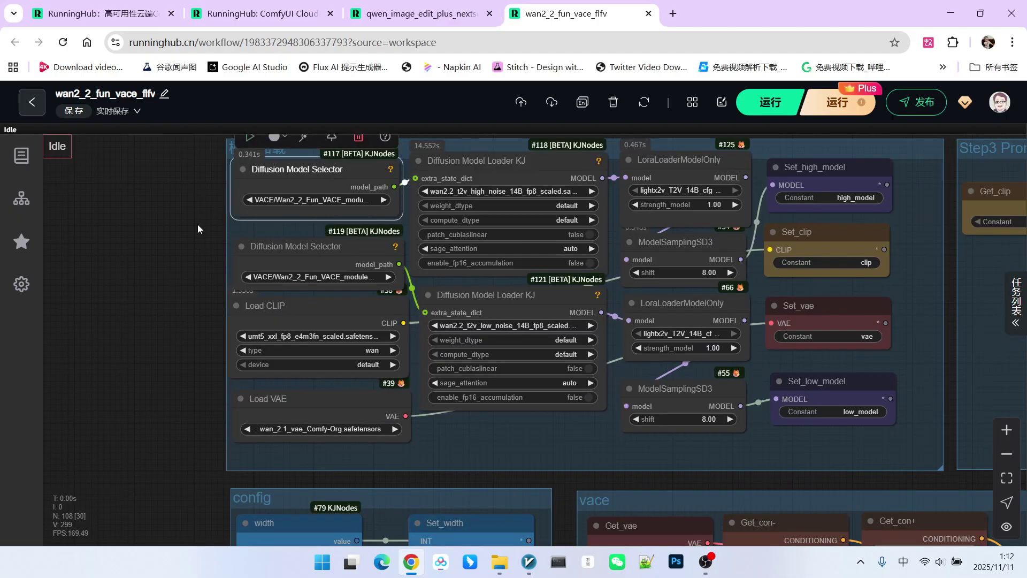
{"action": "left_click", "coordinate": [198, 229]}
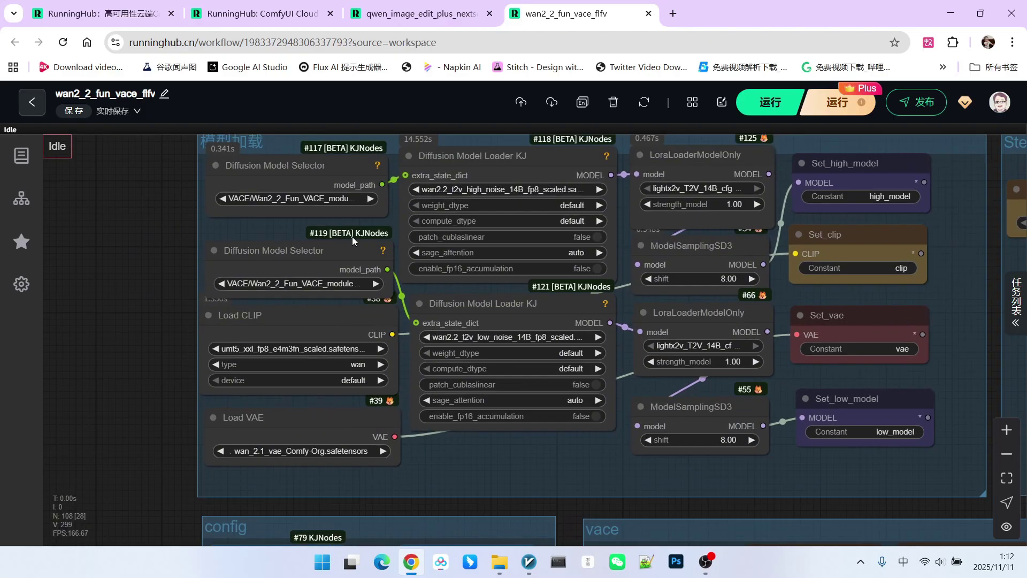
{"action": "left_click", "coordinate": [512, 184]}
{"action": "scroll", "coordinate": [512, 185], "scroll_direction": "up", "scroll_amount": 1}
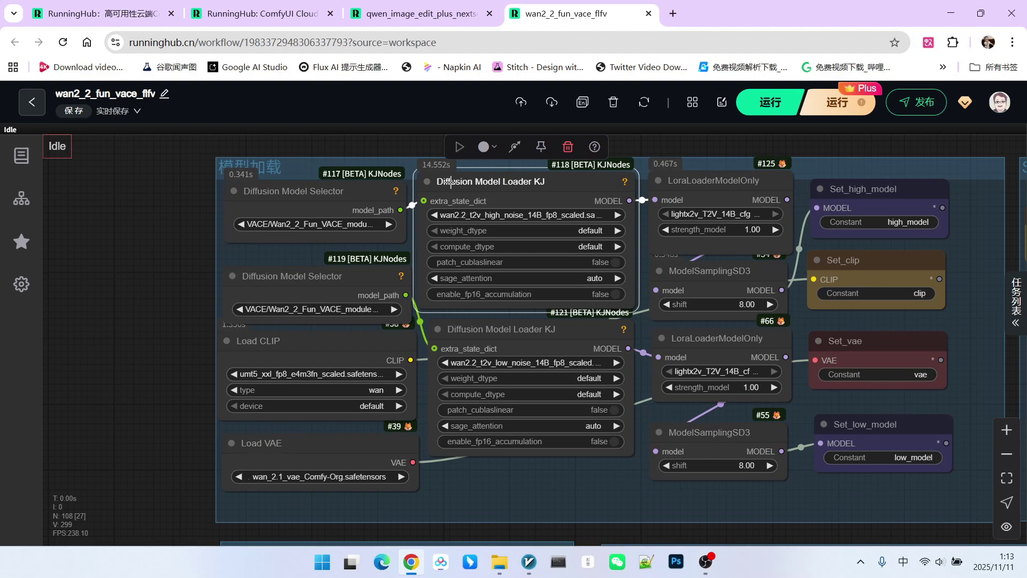
{"action": "left_click", "coordinate": [380, 199]}
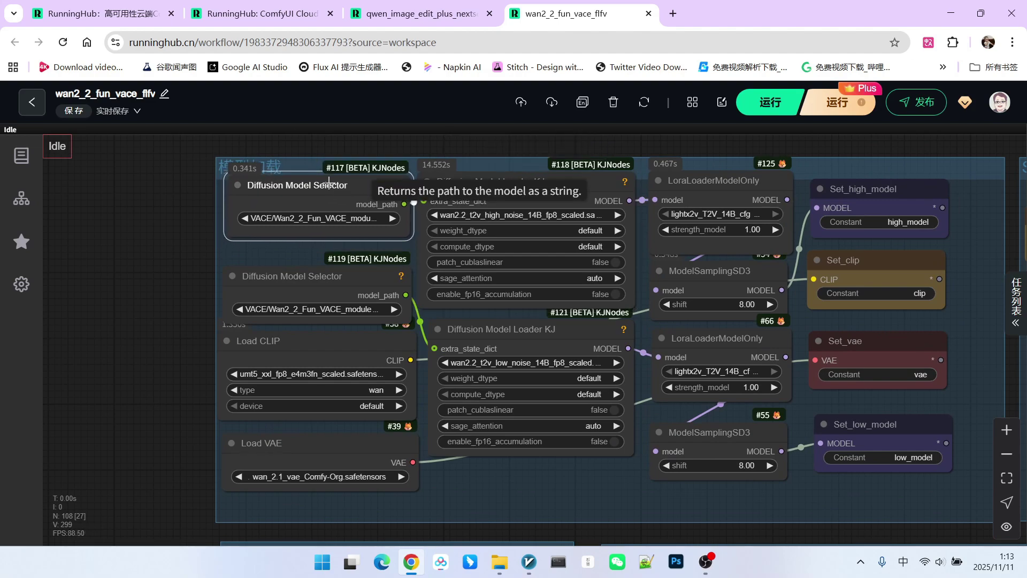
{"action": "left_click", "coordinate": [375, 287]}
{"action": "left_click", "coordinate": [178, 300]}
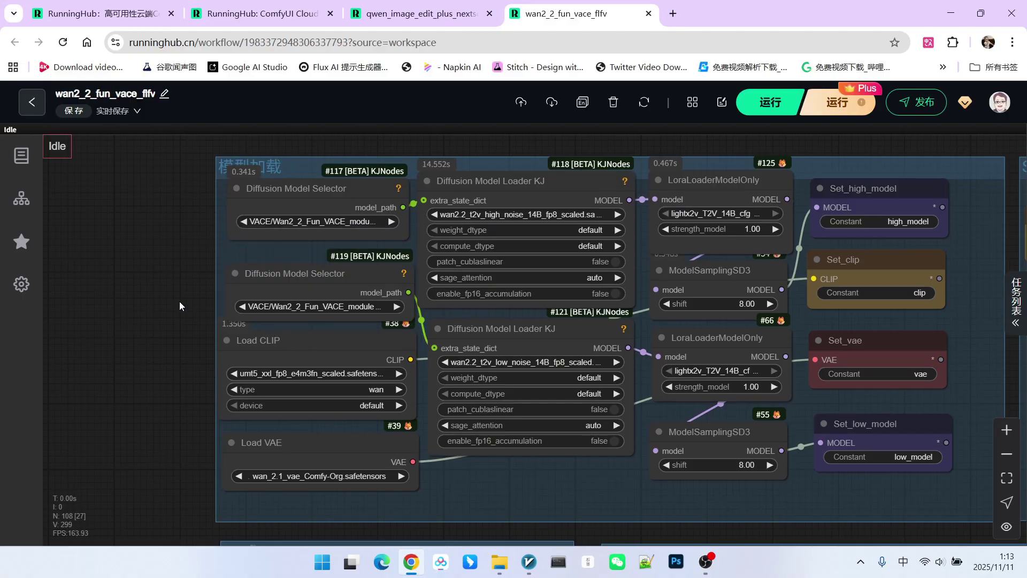
{"action": "scroll", "coordinate": [179, 300], "scroll_direction": "down", "scroll_amount": 1}
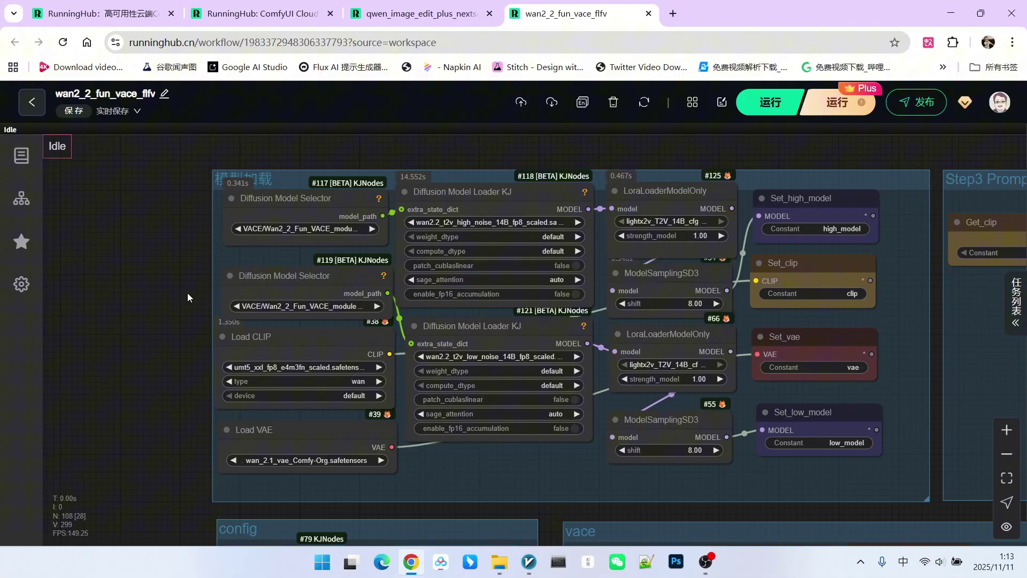
Examine how the high-noise and low-noise Diffusion Model Loader KJ nodes feed their LoraLoaderModelOnly nodes in the model loading group.
{"action": "left_click_drag", "start_coordinate": [491, 199], "coordinate": [495, 200]}
{"action": "left_click_drag", "start_coordinate": [480, 338], "coordinate": [482, 349]}
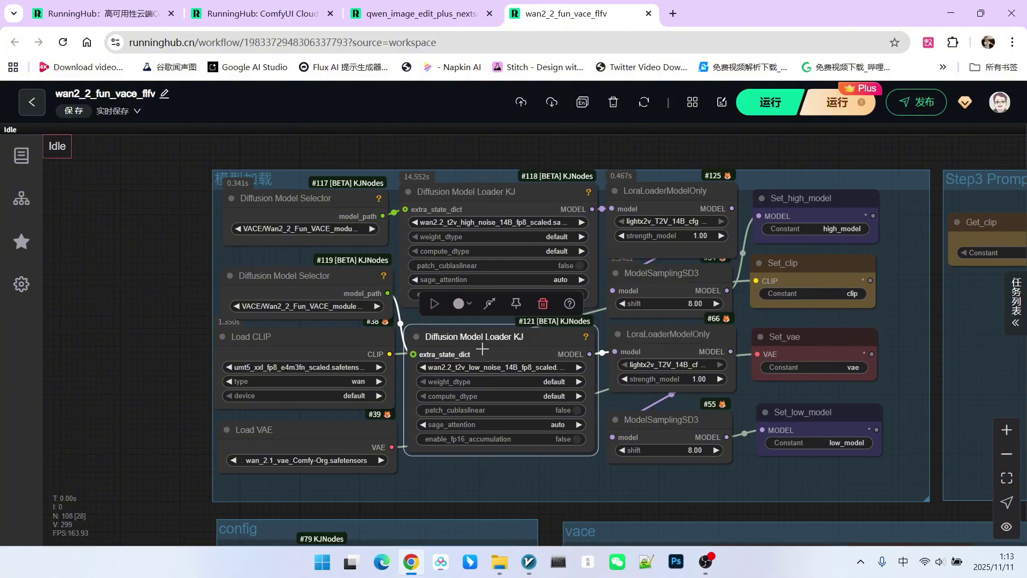
{"action": "scroll", "coordinate": [475, 273], "scroll_direction": "up", "scroll_amount": 1}
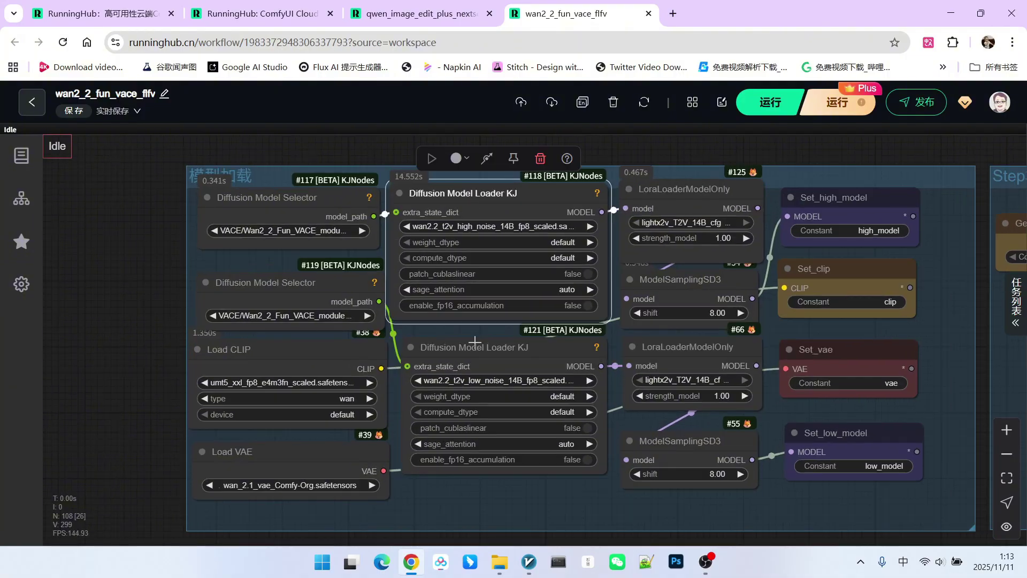
{"action": "left_click", "coordinate": [489, 189]}
{"action": "left_click", "coordinate": [486, 348]}
{"action": "left_click", "coordinate": [677, 198]}
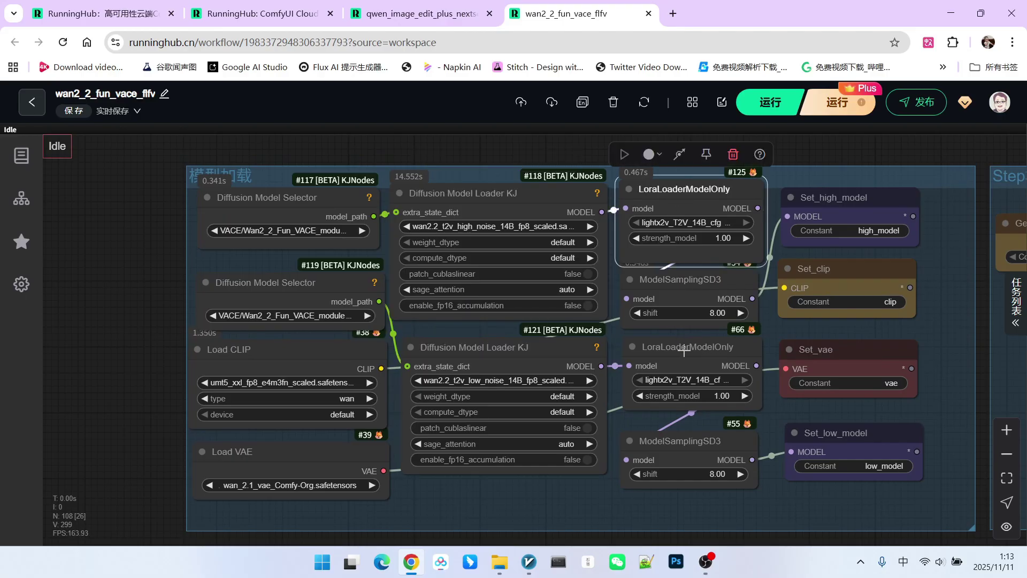
{"action": "left_click", "coordinate": [684, 360]}
{"action": "left_click_drag", "start_coordinate": [898, 252], "coordinate": [909, 257]}
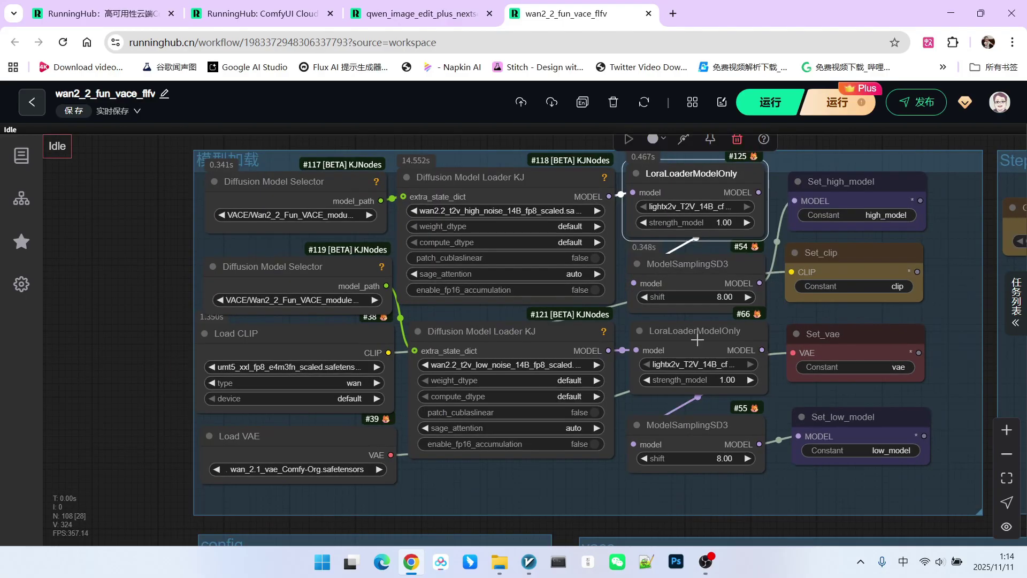
{"action": "left_click", "coordinate": [697, 340]}
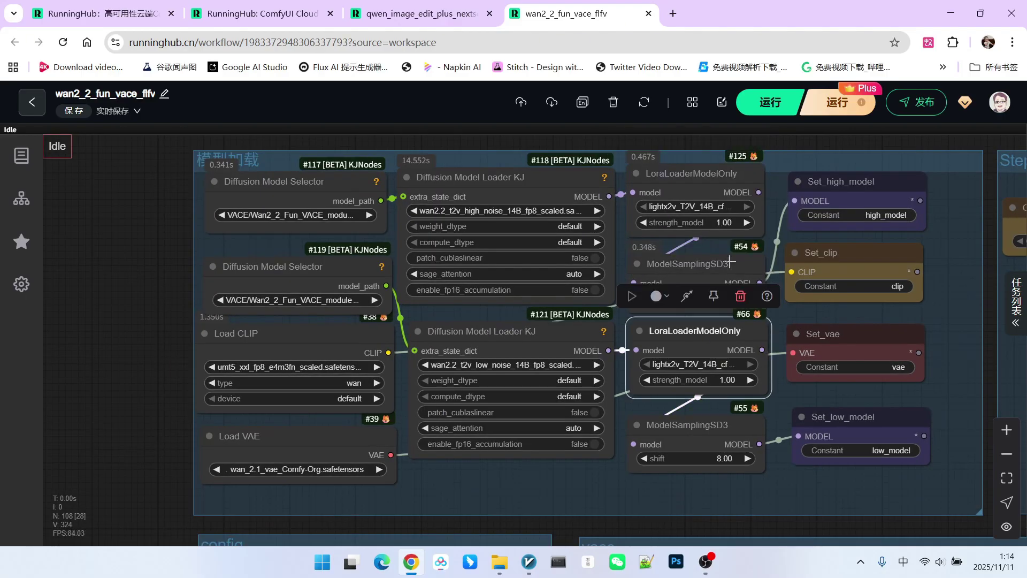
{"action": "scroll", "coordinate": [719, 267], "scroll_direction": "down", "scroll_amount": 5}
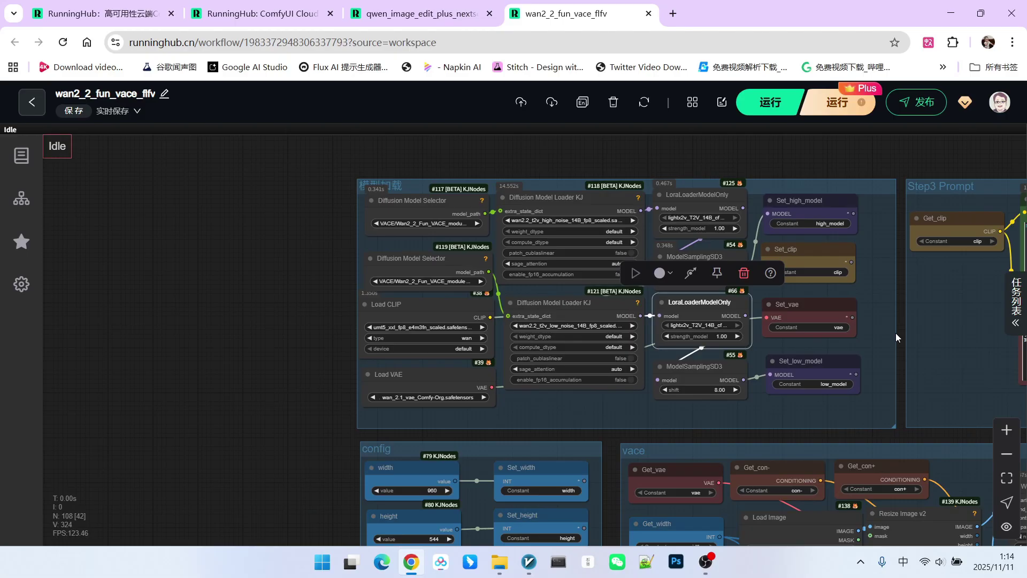
Review the width, height, frames and overlap constant nodes in the config group.
{"action": "scroll", "coordinate": [439, 191], "scroll_direction": "up", "scroll_amount": 10}
{"action": "left_click", "coordinate": [440, 190]}
{"action": "left_click", "coordinate": [467, 321]}
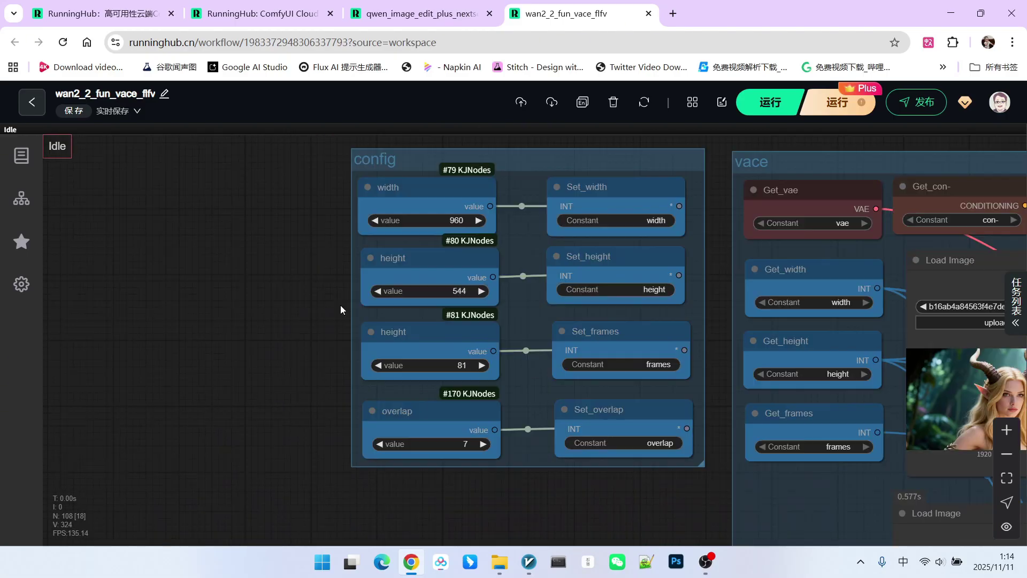
{"action": "scroll", "coordinate": [341, 309], "scroll_direction": "up", "scroll_amount": 2}
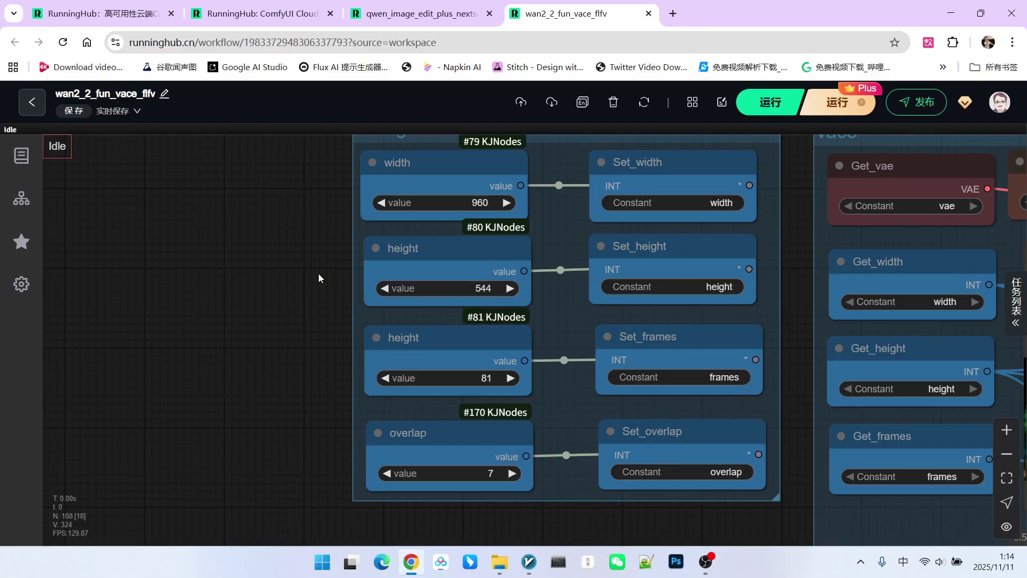
{"action": "scroll", "coordinate": [318, 274], "scroll_direction": "up", "scroll_amount": 1}
{"action": "left_click", "coordinate": [428, 176]}
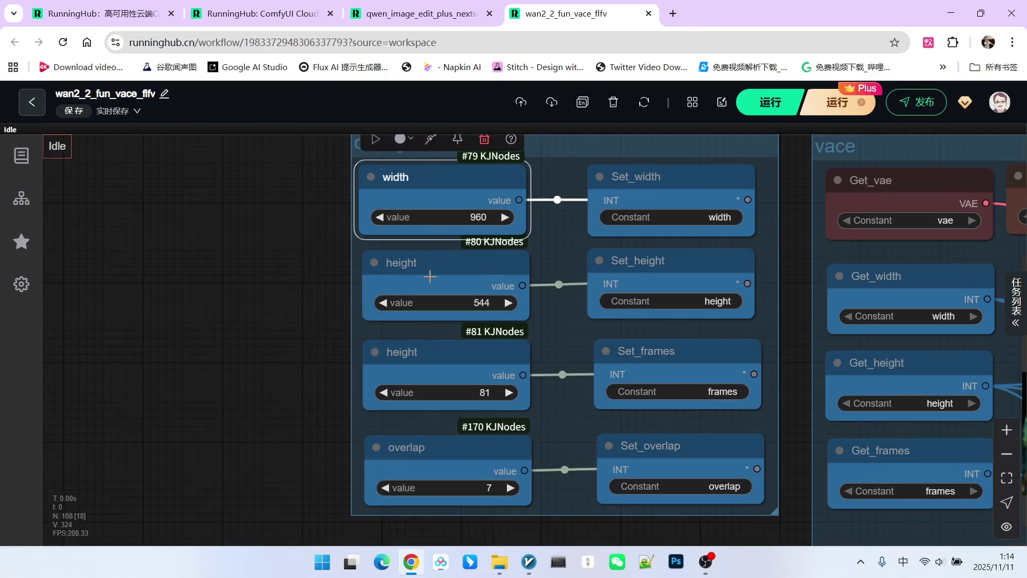
{"action": "left_click", "coordinate": [430, 277]}
{"action": "left_click", "coordinate": [454, 367]}
{"action": "scroll", "coordinate": [418, 456], "scroll_direction": "down", "scroll_amount": 2}
{"action": "left_click_drag", "start_coordinate": [495, 517], "coordinate": [503, 467]}
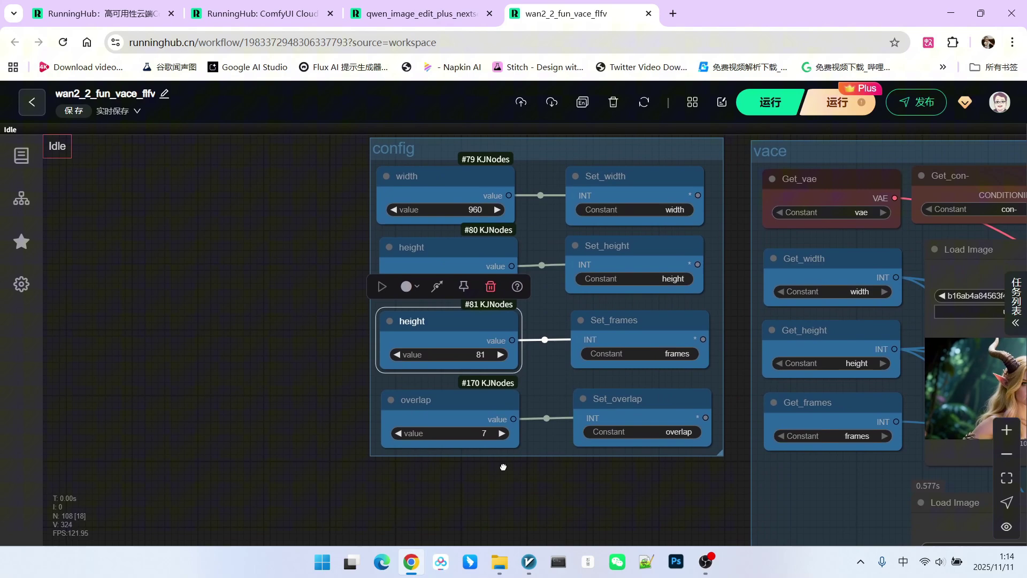
{"action": "scroll", "coordinate": [504, 409], "scroll_direction": "down", "scroll_amount": 3}
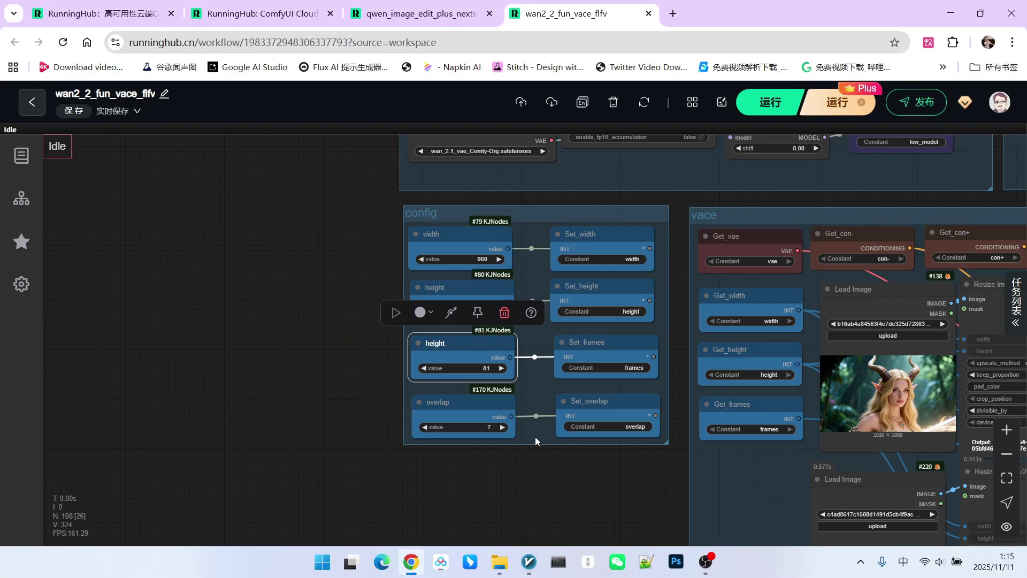
Read the positive and negative CLIP Text Encode prompts in the Step3 Prompt group.
{"action": "scroll", "coordinate": [536, 437], "scroll_direction": "down", "scroll_amount": 5}
{"action": "left_click_drag", "start_coordinate": [936, 177], "coordinate": [624, 242]}
{"action": "scroll", "coordinate": [717, 224], "scroll_direction": "up", "scroll_amount": 8}
{"action": "scroll", "coordinate": [717, 225], "scroll_direction": "up", "scroll_amount": 2}
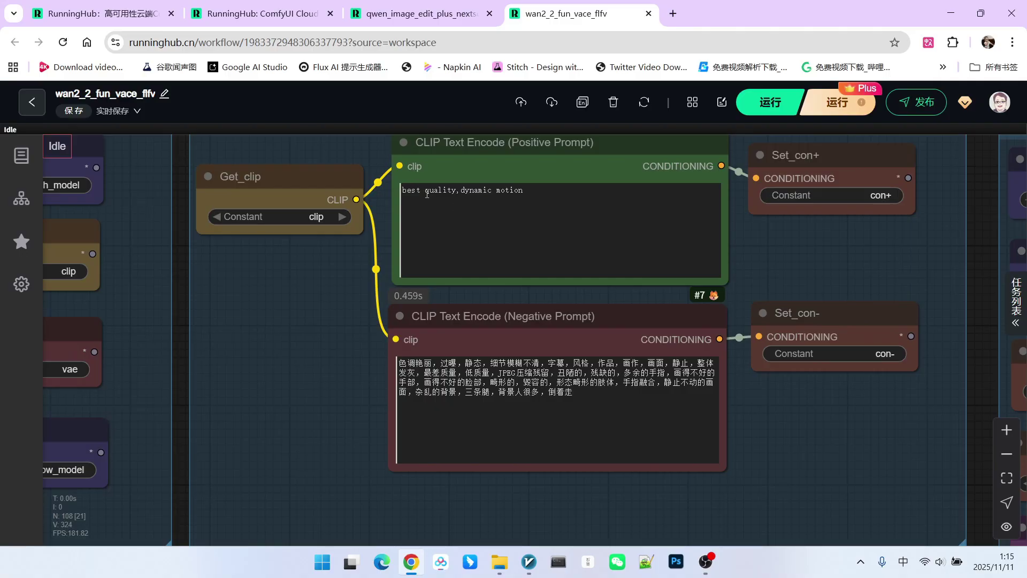
{"action": "scroll", "coordinate": [564, 232], "scroll_direction": "down", "scroll_amount": 8}
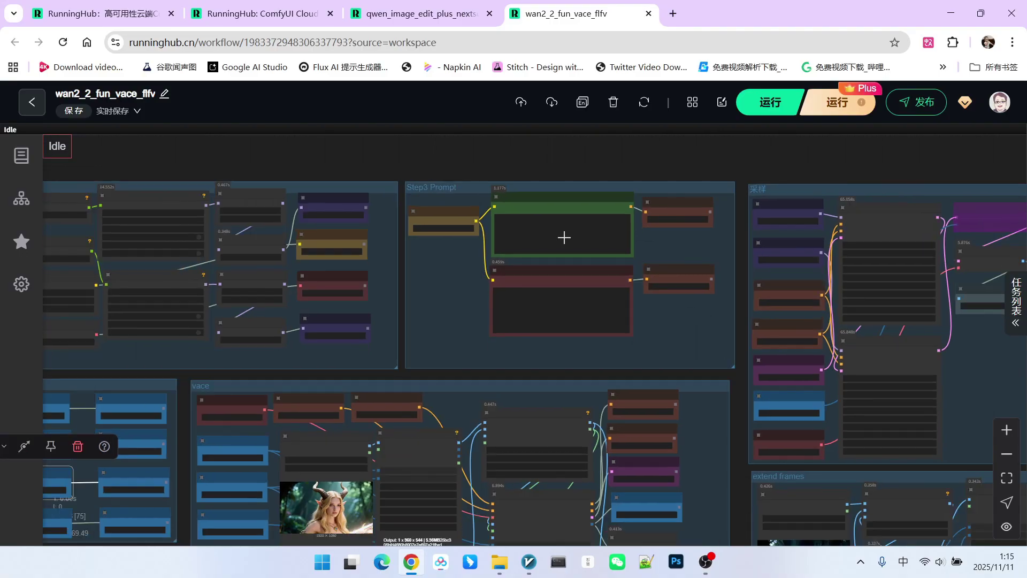
Look over the whole workflow, from the model loading group through to the video output nodes.
{"action": "left_click_drag", "start_coordinate": [585, 169], "coordinate": [582, 242]}
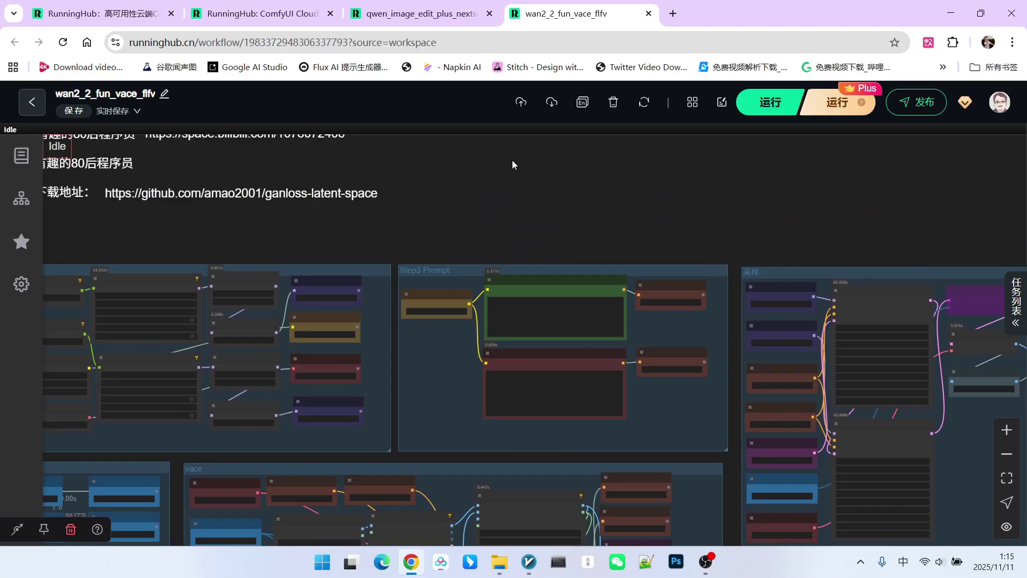
{"action": "scroll", "coordinate": [545, 184], "scroll_direction": "down", "scroll_amount": 3}
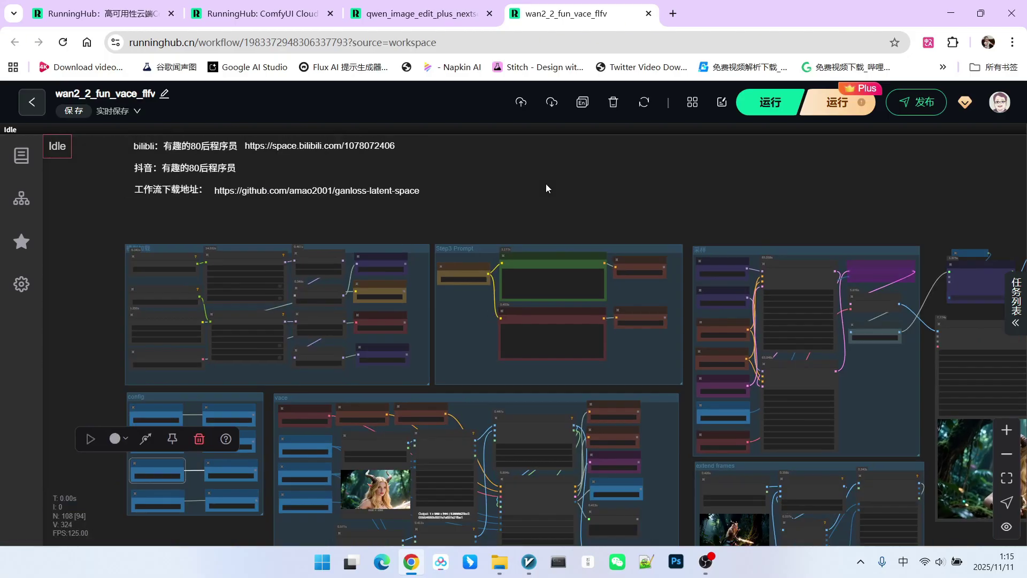
{"action": "left_click_drag", "start_coordinate": [541, 188], "coordinate": [549, 158]}
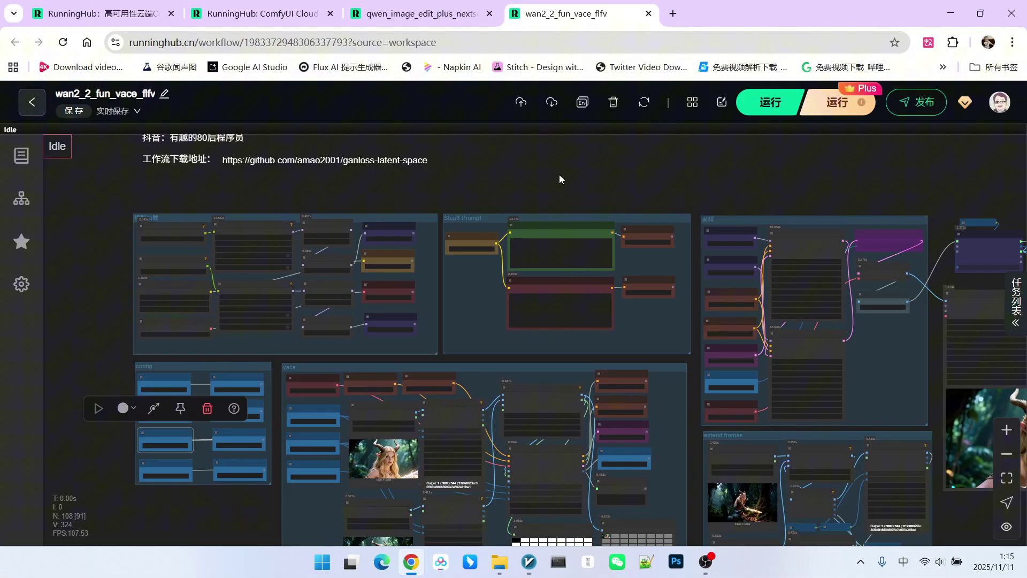
{"action": "scroll", "coordinate": [559, 184], "scroll_direction": "down", "scroll_amount": 4}
{"action": "left_click_drag", "start_coordinate": [723, 191], "coordinate": [562, 198]}
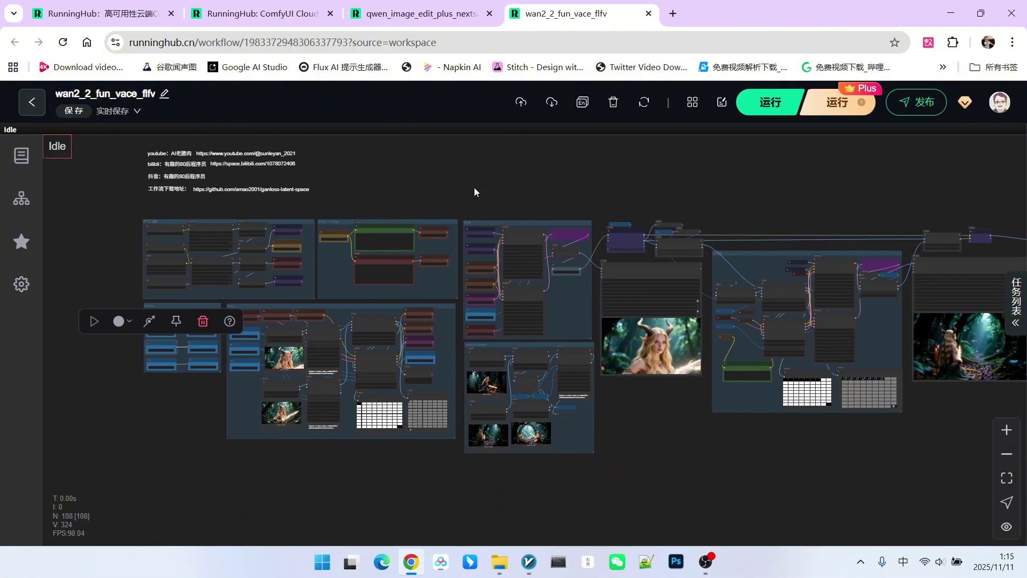
Return to the Step3 Prompt group and check how Get_clip connects to the two prompt encoders.
{"action": "scroll", "coordinate": [474, 188], "scroll_direction": "up", "scroll_amount": 4}
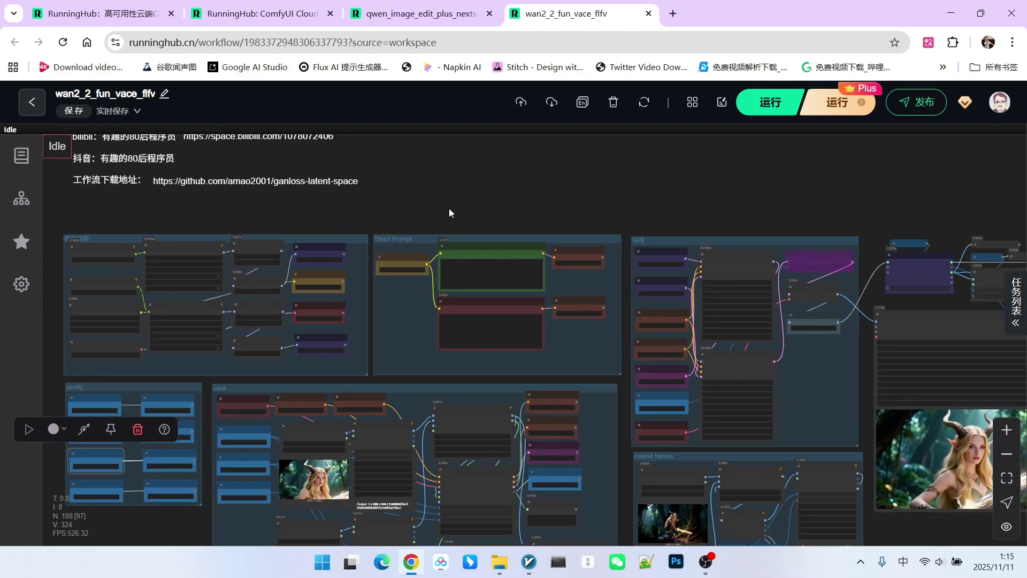
{"action": "left_click_drag", "start_coordinate": [448, 213], "coordinate": [489, 142]}
{"action": "scroll", "coordinate": [469, 162], "scroll_direction": "up", "scroll_amount": 2}
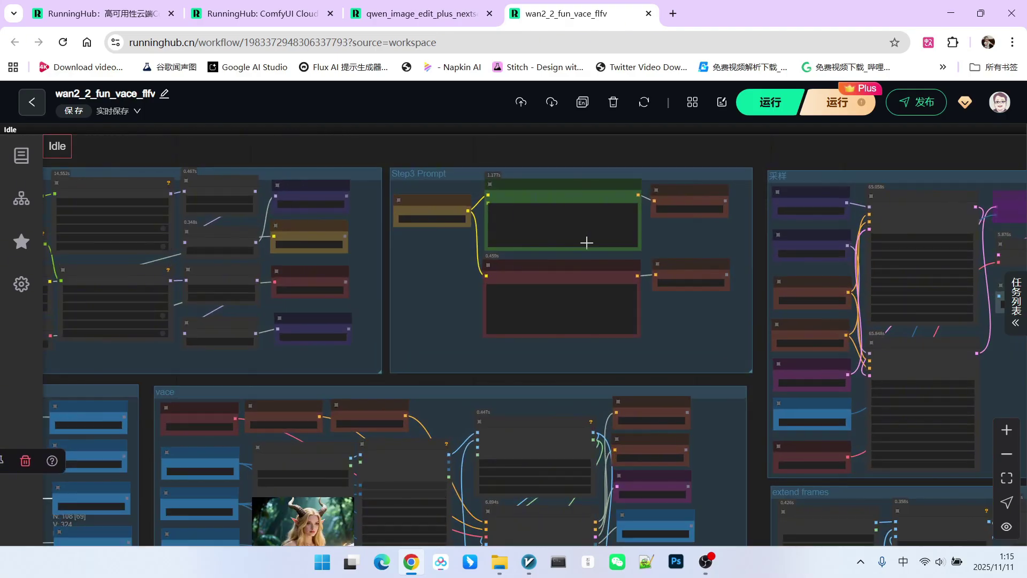
{"action": "scroll", "coordinate": [473, 263], "scroll_direction": "up", "scroll_amount": 3}
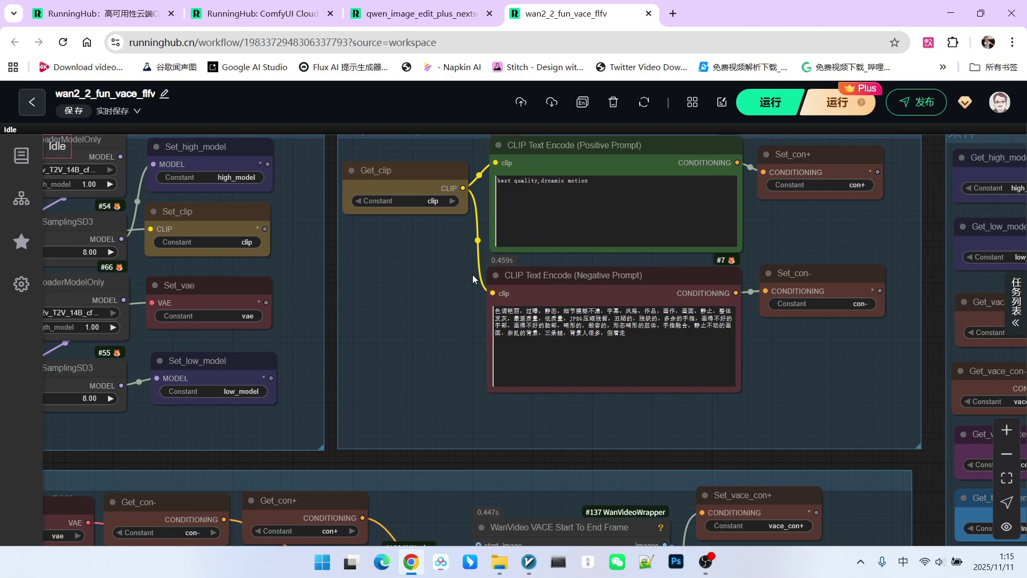
Examine the two Load Image nodes and their Resize Image v2 nodes for the first and last frames in the vace group.
{"action": "scroll", "coordinate": [473, 278], "scroll_direction": "down", "scroll_amount": 1}
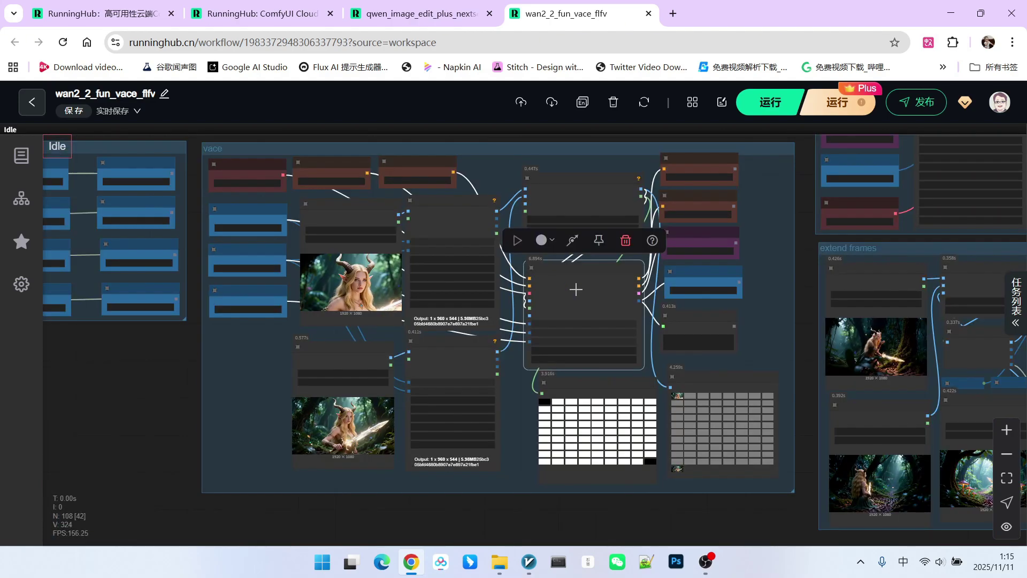
{"action": "scroll", "coordinate": [460, 261], "scroll_direction": "up", "scroll_amount": 1}
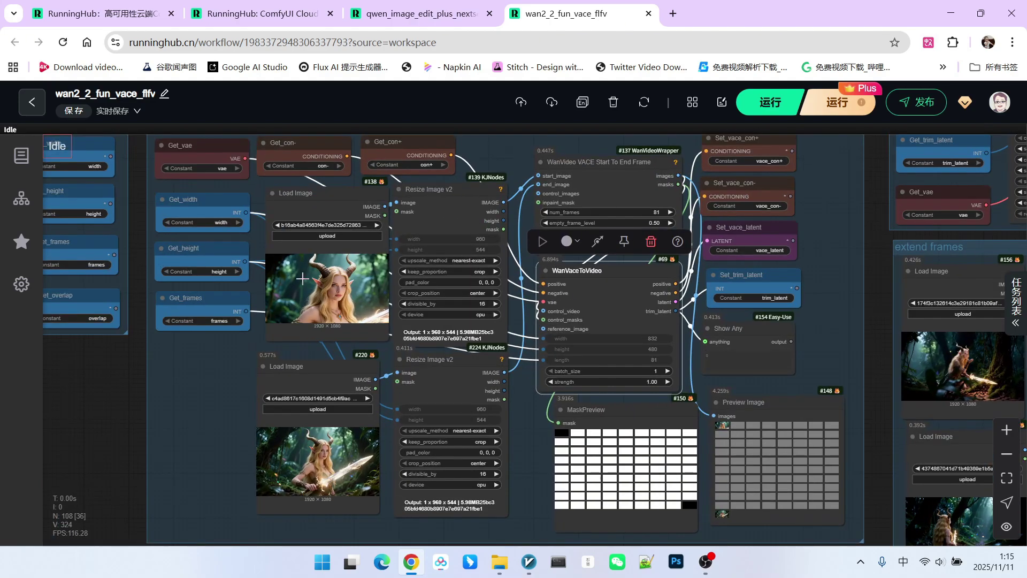
{"action": "scroll", "coordinate": [265, 227], "scroll_direction": "up", "scroll_amount": 1}
{"action": "left_click", "coordinate": [323, 195]}
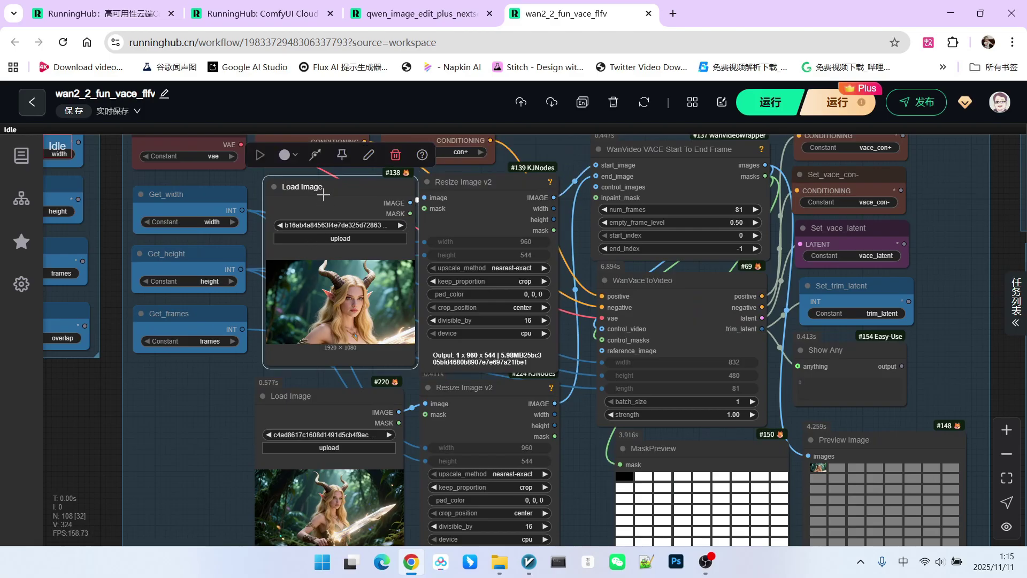
{"action": "left_click", "coordinate": [321, 400]}
{"action": "left_click_drag", "start_coordinate": [323, 401], "coordinate": [325, 399]}
{"action": "left_click", "coordinate": [484, 367]}
{"action": "left_click_drag", "start_coordinate": [488, 397], "coordinate": [496, 401]}
Examine the WanVideo VACE Start To End Frame node's settings and its start_image and end_image connections.
{"action": "left_click_drag", "start_coordinate": [584, 254], "coordinate": [455, 305]}
{"action": "scroll", "coordinate": [586, 184], "scroll_direction": "up", "scroll_amount": 7}
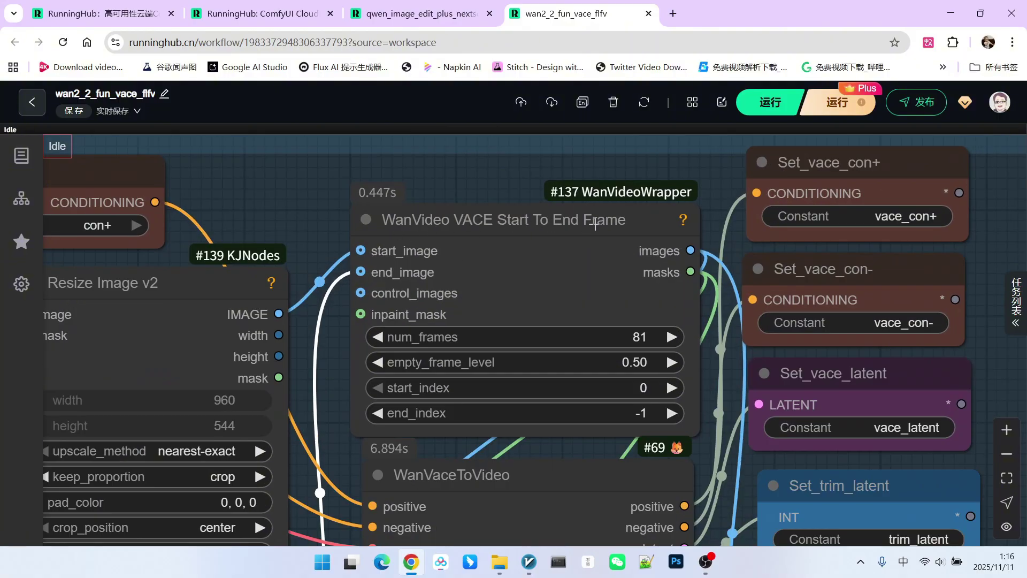
{"action": "scroll", "coordinate": [612, 227], "scroll_direction": "down", "scroll_amount": 3}
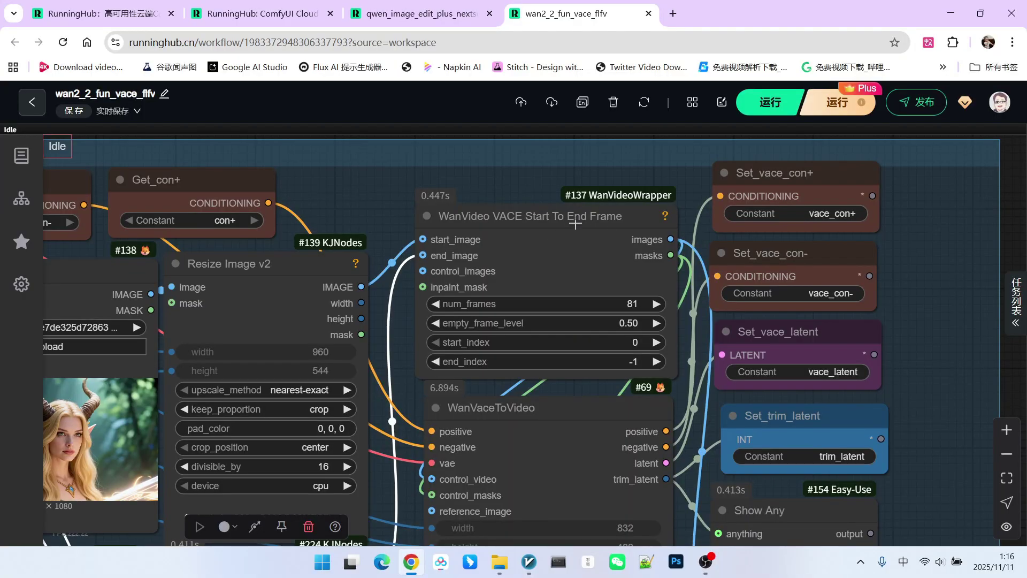
{"action": "scroll", "coordinate": [575, 224], "scroll_direction": "down", "scroll_amount": 3}
{"action": "left_click_drag", "start_coordinate": [453, 250], "coordinate": [427, 186]}
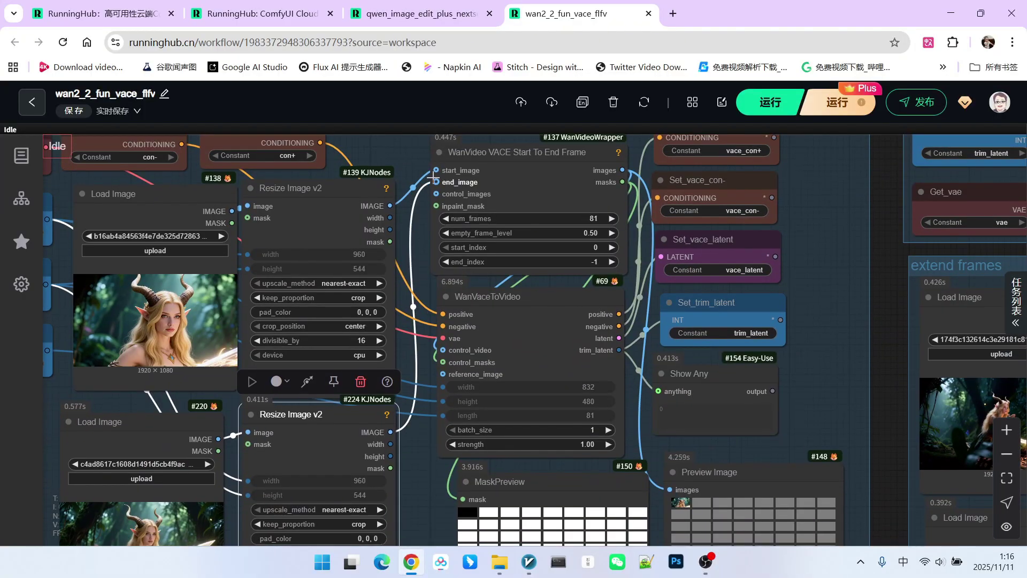
{"action": "scroll", "coordinate": [577, 505], "scroll_direction": "up", "scroll_amount": 3}
Inspect the MaskPreview and Preview Image nodes below WanVaceToVideo in the vace group.
{"action": "left_click_drag", "start_coordinate": [578, 506], "coordinate": [572, 367]}
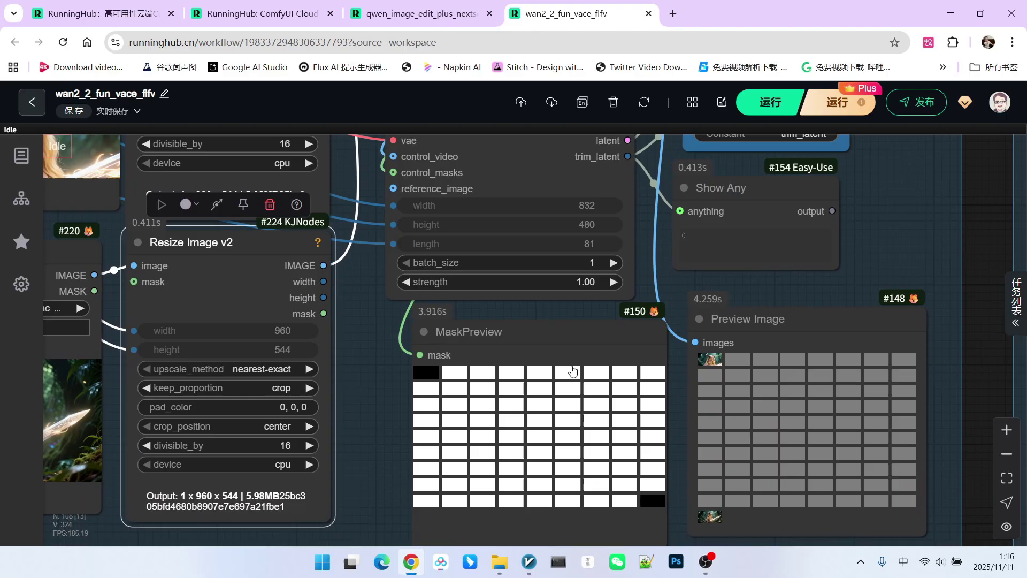
{"action": "left_click", "coordinate": [537, 332]}
{"action": "left_click", "coordinate": [772, 321]}
{"action": "left_click_drag", "start_coordinate": [772, 320], "coordinate": [759, 320]}
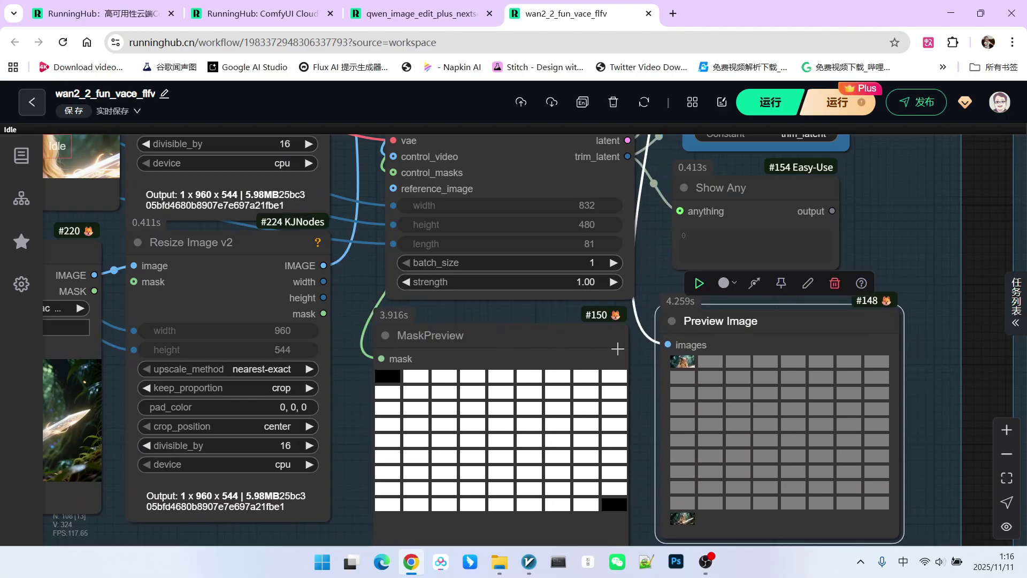
{"action": "left_click_drag", "start_coordinate": [507, 332], "coordinate": [521, 330]}
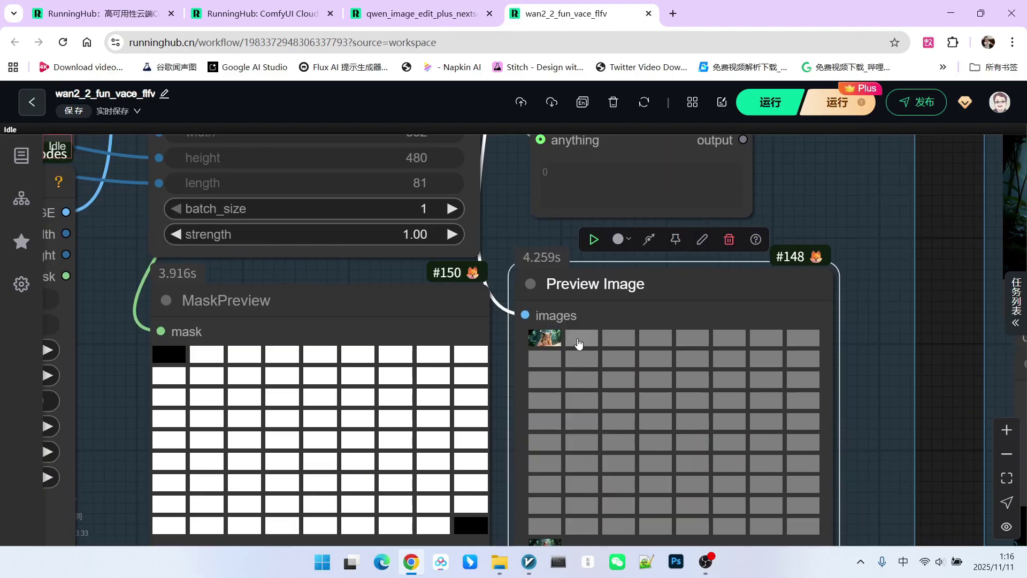
Compare the placement of the first and last frames in the Preview Image grid with the matching cells in the mask grid.
{"action": "scroll", "coordinate": [580, 343], "scroll_direction": "up", "scroll_amount": 3}
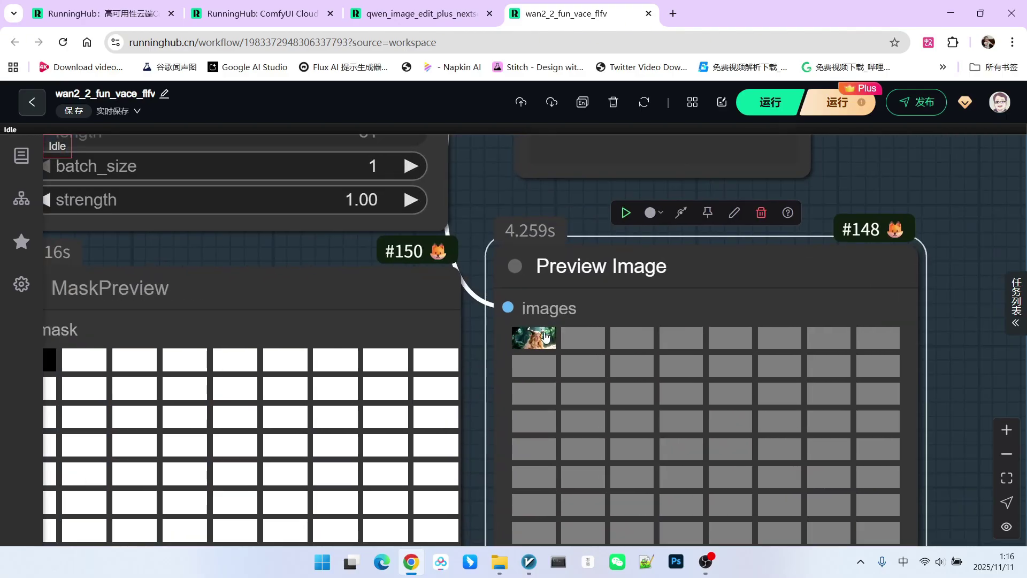
{"action": "scroll", "coordinate": [541, 328], "scroll_direction": "down", "scroll_amount": 1}
{"action": "left_click_drag", "start_coordinate": [541, 328], "coordinate": [515, 222]}
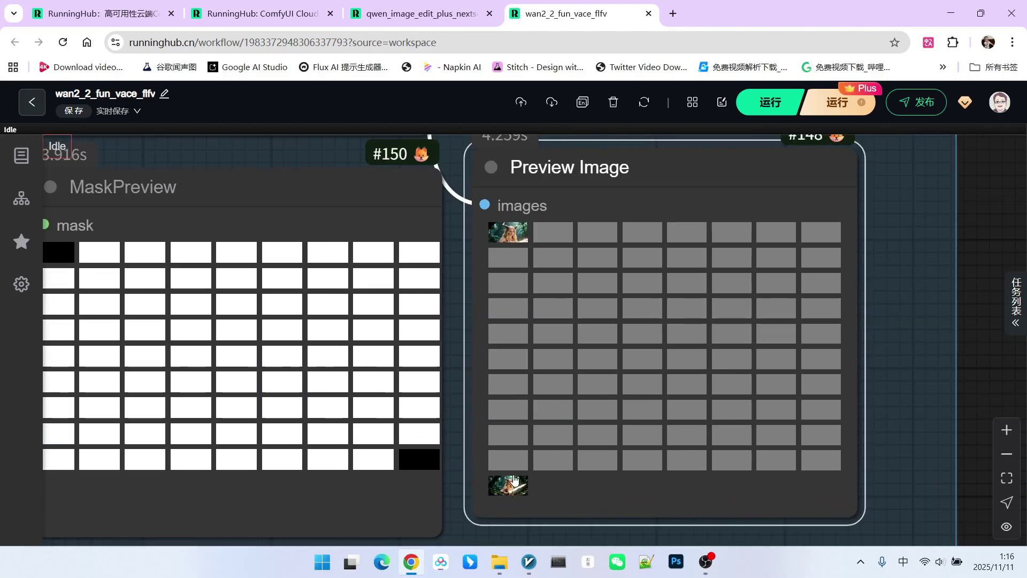
{"action": "scroll", "coordinate": [676, 414], "scroll_direction": "up", "scroll_amount": 2}
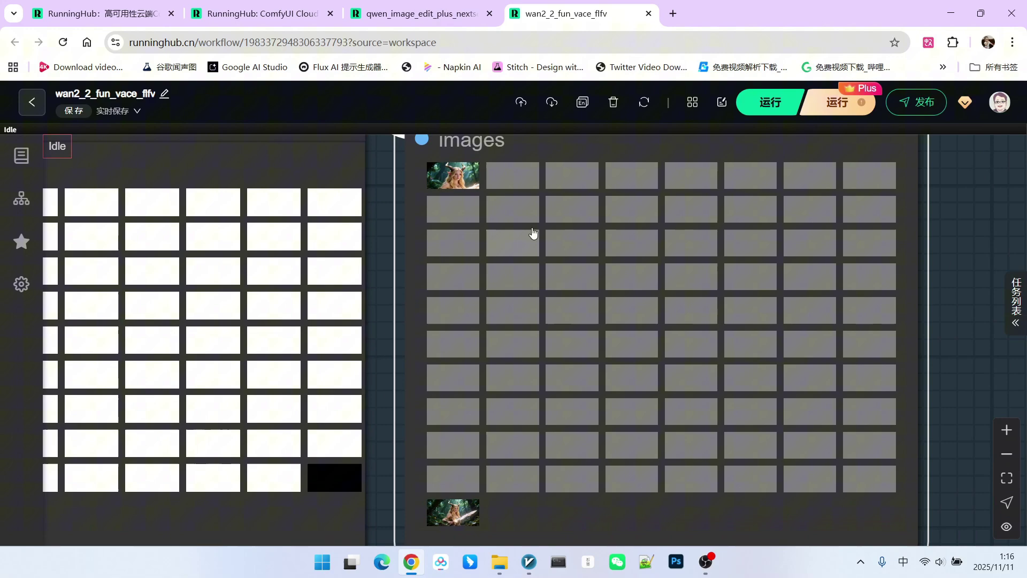
{"action": "scroll", "coordinate": [674, 272], "scroll_direction": "down", "scroll_amount": 2}
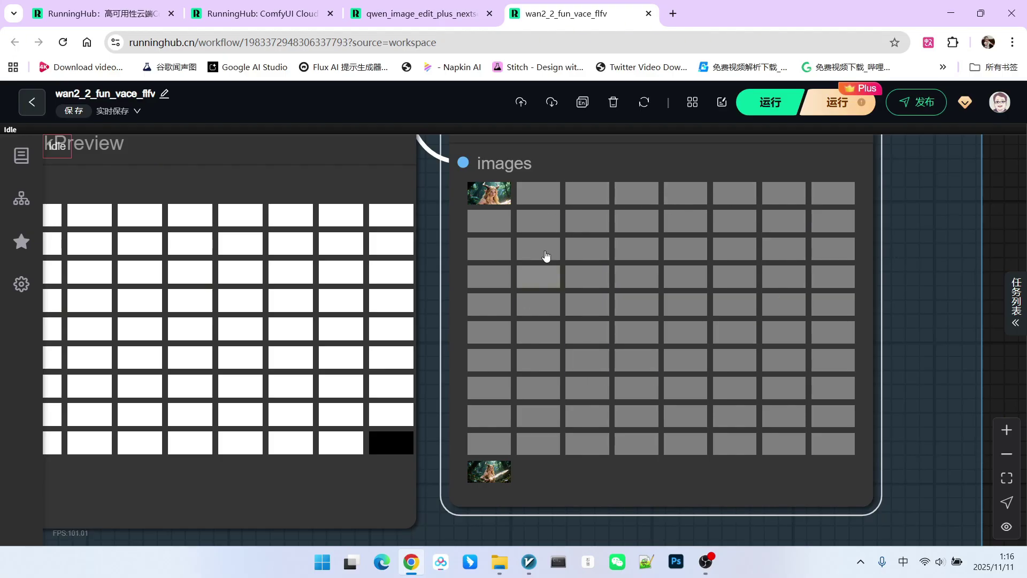
{"action": "scroll", "coordinate": [724, 289], "scroll_direction": "down", "scroll_amount": 2}
{"action": "scroll", "coordinate": [339, 283], "scroll_direction": "up", "scroll_amount": 3}
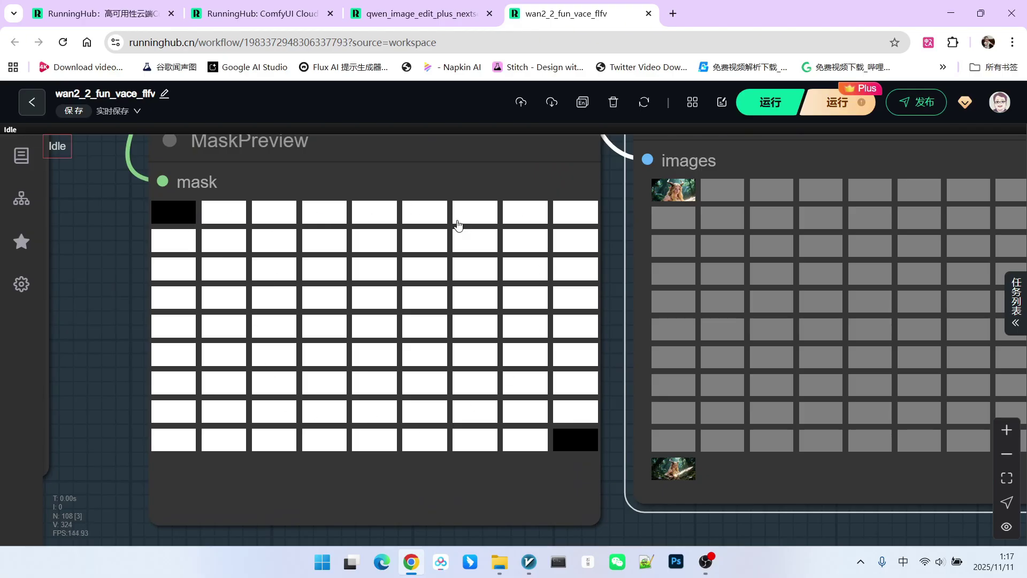
{"action": "scroll", "coordinate": [318, 284], "scroll_direction": "down", "scroll_amount": 8}
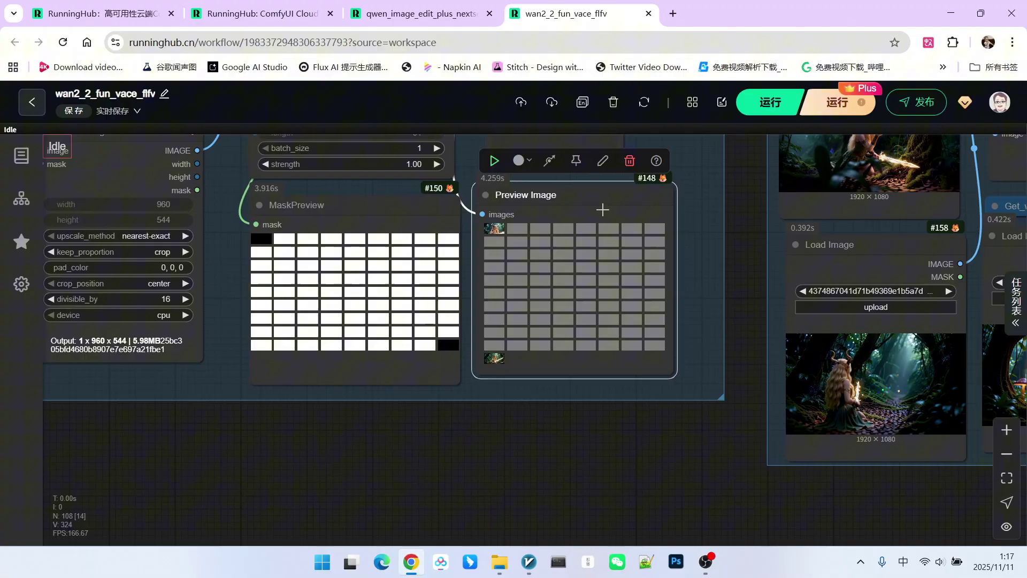
Review the mask and image previews, and inspect the WanVaceToVideo node's control_video and control_masks inputs and trim_latent output.
{"action": "scroll", "coordinate": [497, 321], "scroll_direction": "down", "scroll_amount": 4}
{"action": "scroll", "coordinate": [657, 284], "scroll_direction": "up", "scroll_amount": 6}
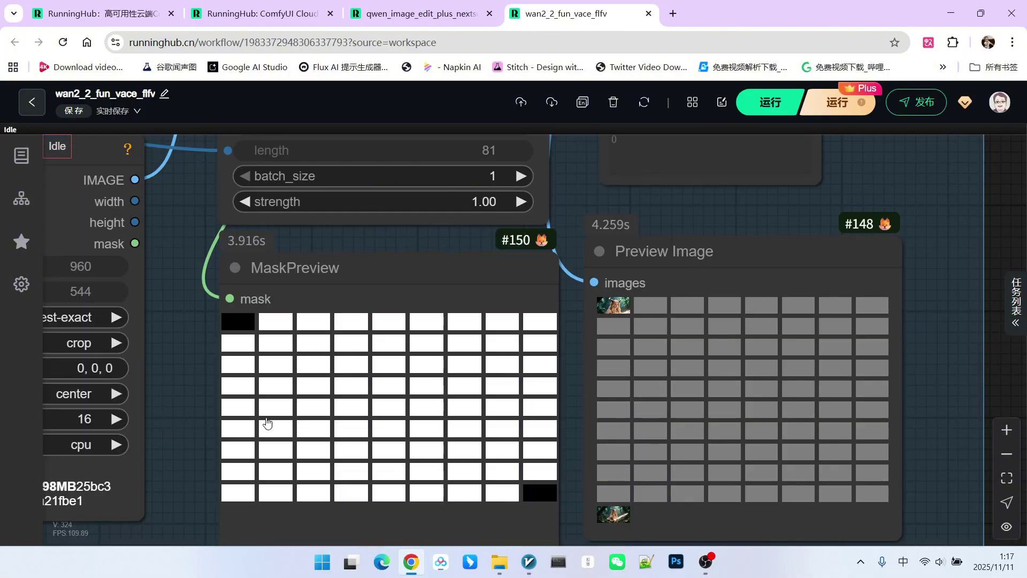
{"action": "scroll", "coordinate": [426, 379], "scroll_direction": "down", "scroll_amount": 3}
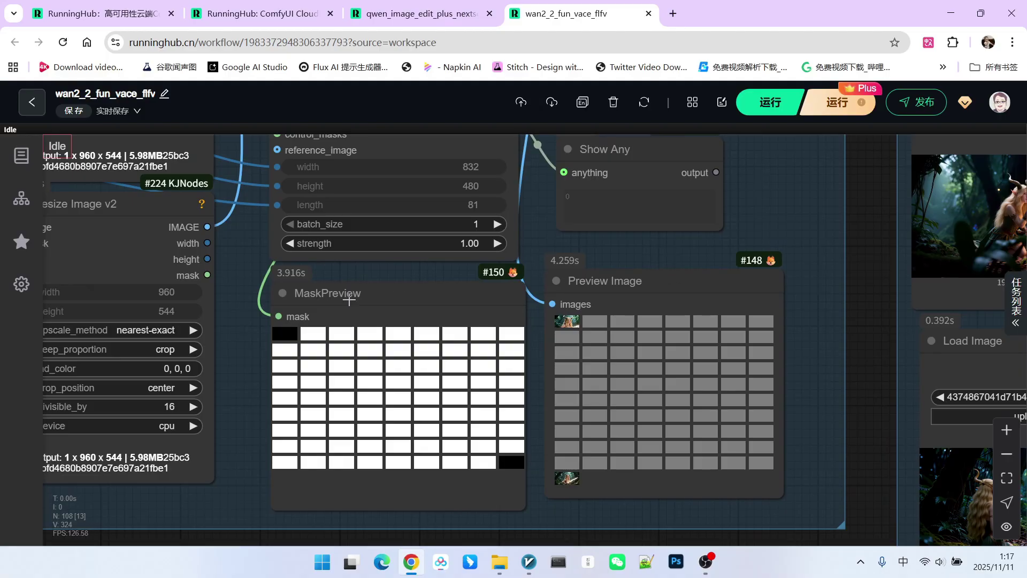
{"action": "scroll", "coordinate": [351, 287], "scroll_direction": "down", "scroll_amount": 3}
{"action": "scroll", "coordinate": [378, 335], "scroll_direction": "up", "scroll_amount": 3}
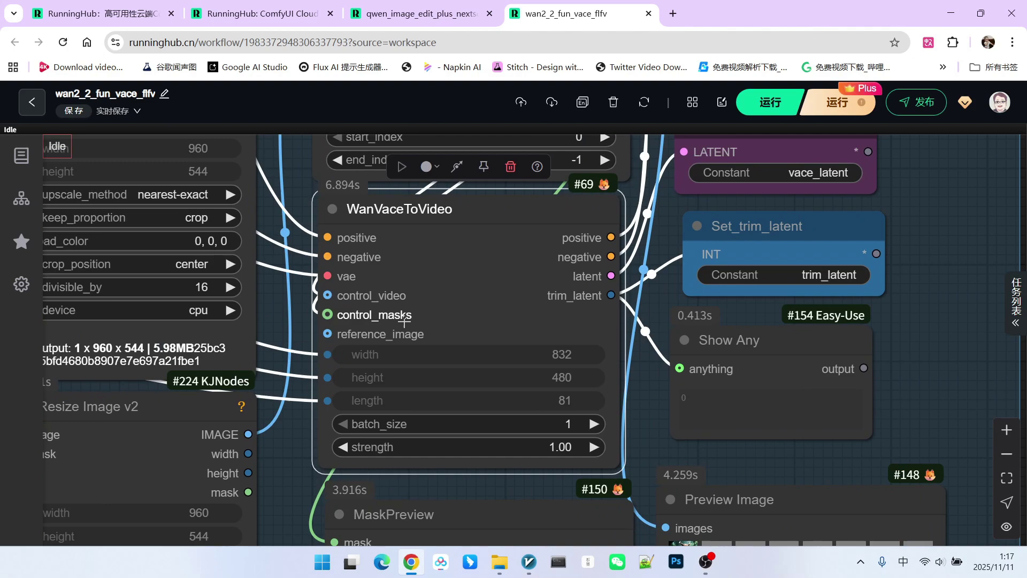
{"action": "scroll", "coordinate": [404, 321], "scroll_direction": "down", "scroll_amount": 3}
{"action": "scroll", "coordinate": [471, 278], "scroll_direction": "up", "scroll_amount": 2}
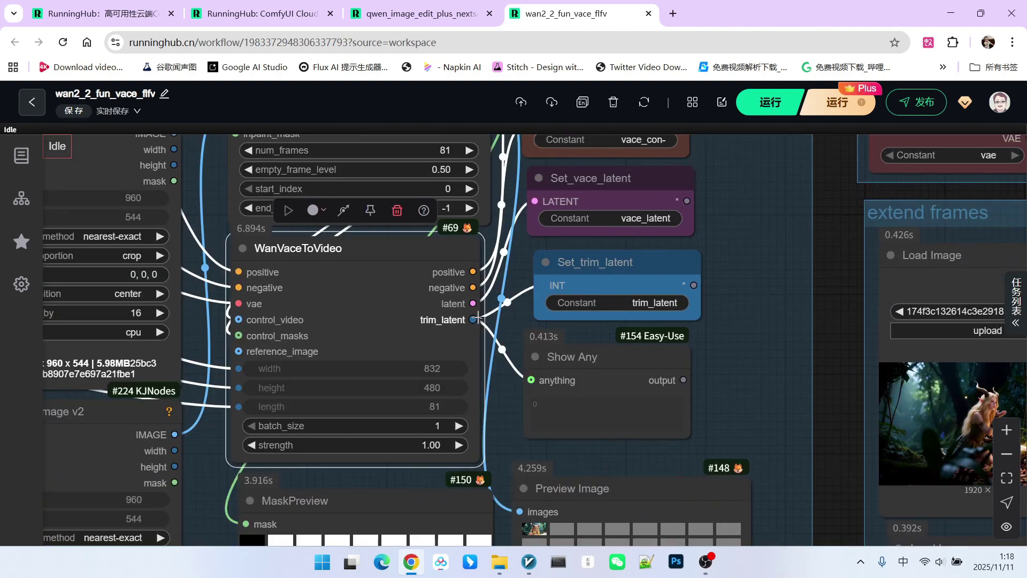
Inspect the Show Any node connected to WanVaceToVideo's trim_latent output.
{"action": "left_click", "coordinate": [579, 362]}
{"action": "scroll", "coordinate": [749, 349], "scroll_direction": "down", "scroll_amount": 1}
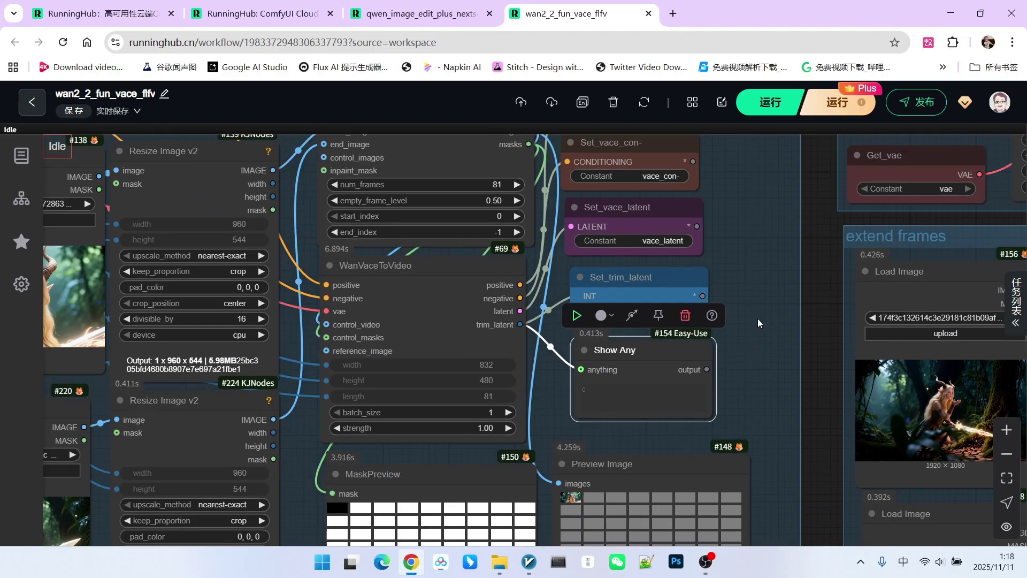
{"action": "scroll", "coordinate": [757, 332], "scroll_direction": "down", "scroll_amount": 3}
{"action": "scroll", "coordinate": [550, 369], "scroll_direction": "up", "scroll_amount": 6}
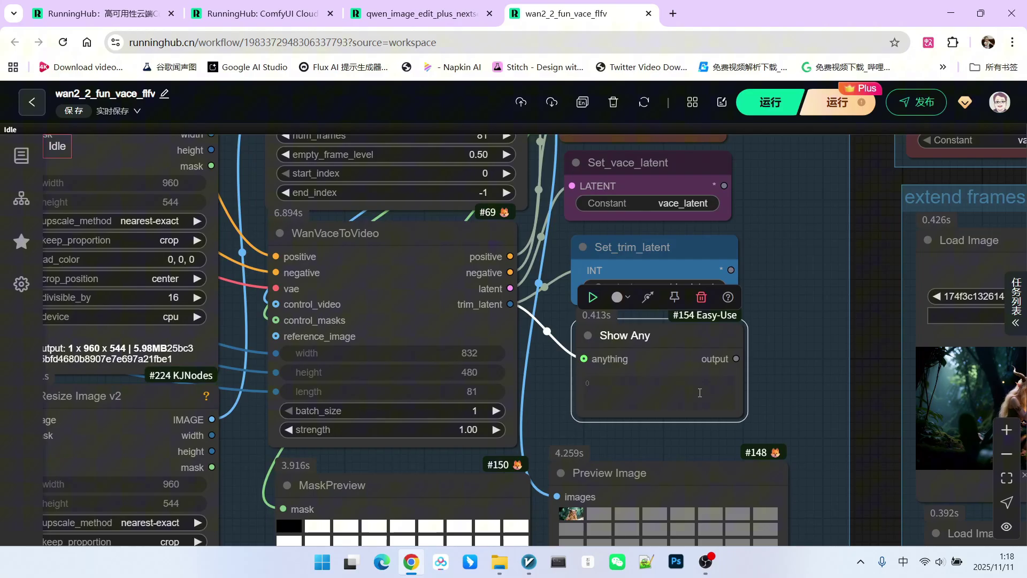
{"action": "scroll", "coordinate": [567, 366], "scroll_direction": "down", "scroll_amount": 4}
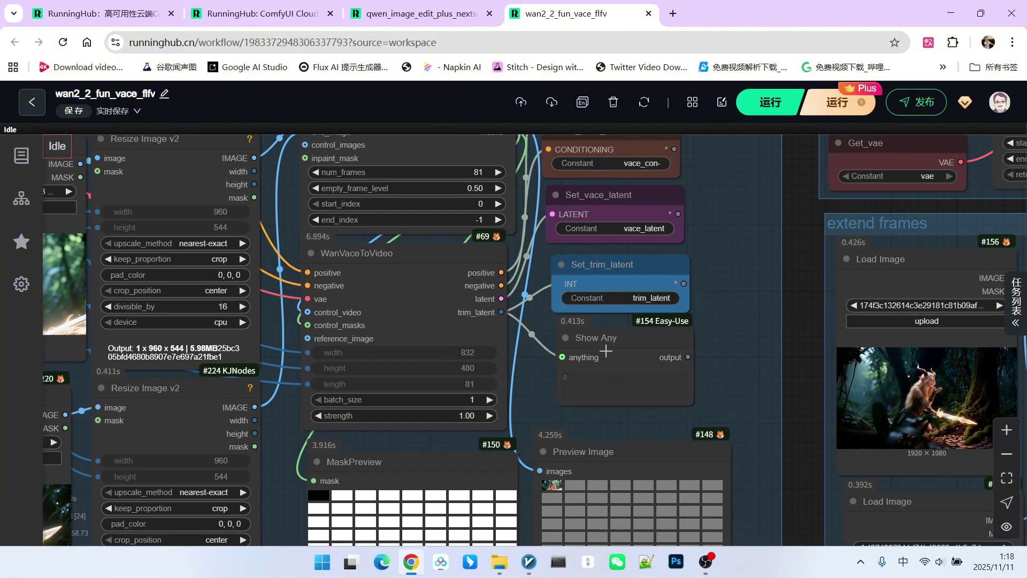
Examine the two KSampler (Advanced) nodes and the bypassed TrimVideoLatent node in the 采样 group, tracing the trim_latent source.
{"action": "left_click_drag", "start_coordinate": [722, 208], "coordinate": [701, 330]}
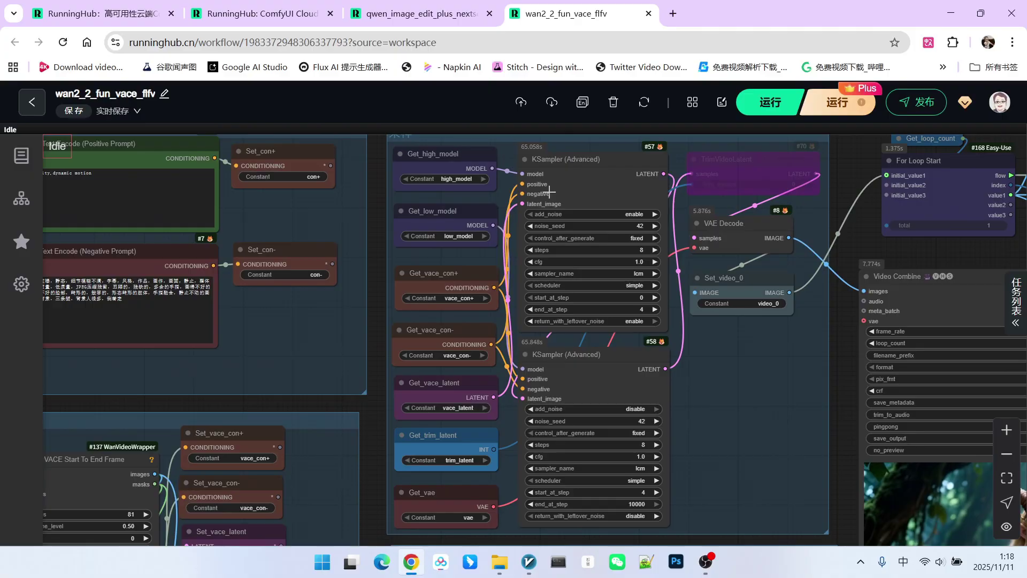
{"action": "scroll", "coordinate": [634, 259], "scroll_direction": "up", "scroll_amount": 1}
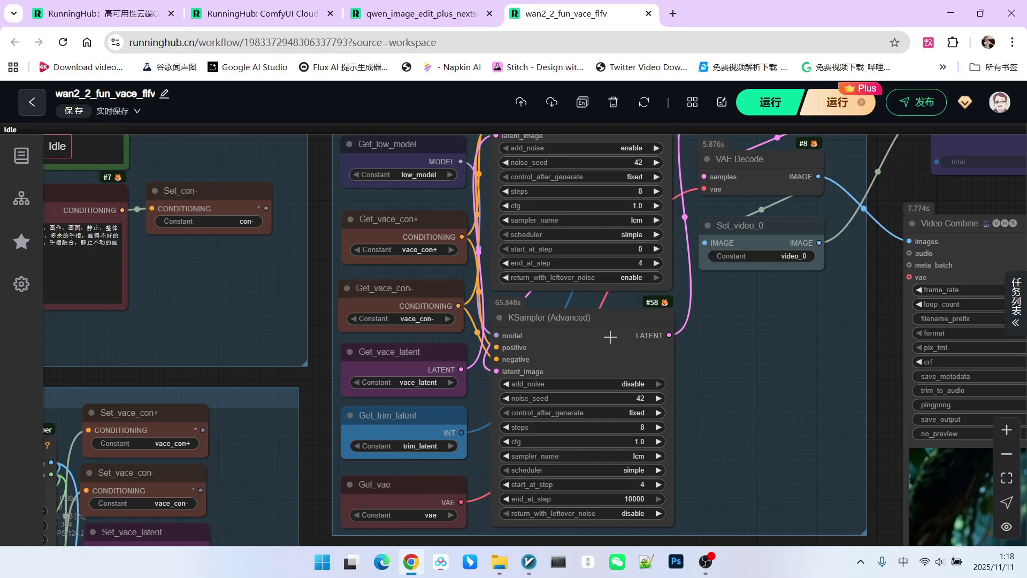
{"action": "scroll", "coordinate": [609, 339], "scroll_direction": "down", "scroll_amount": 1}
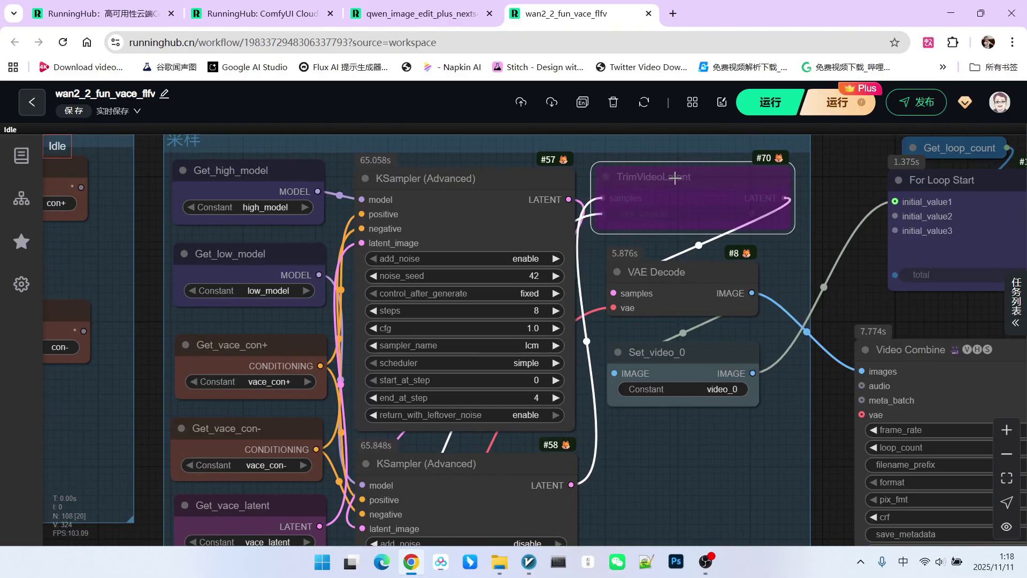
{"action": "scroll", "coordinate": [675, 177], "scroll_direction": "down", "scroll_amount": 6}
{"action": "left_click_drag", "start_coordinate": [676, 388], "coordinate": [723, 254]}
{"action": "left_click_drag", "start_coordinate": [723, 254], "coordinate": [727, 234]}
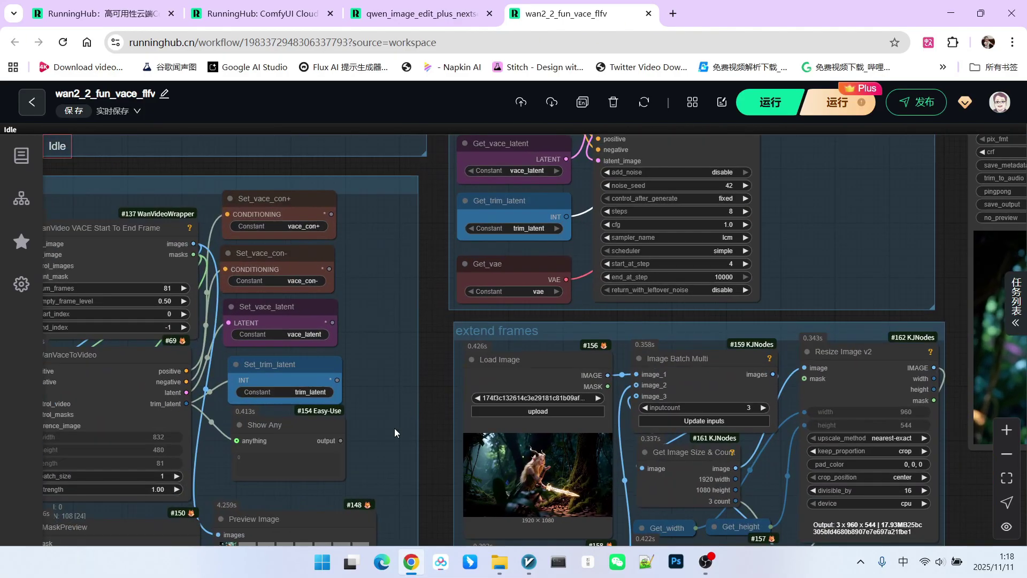
{"action": "scroll", "coordinate": [820, 237], "scroll_direction": "down", "scroll_amount": 1}
{"action": "left_click_drag", "start_coordinate": [820, 238], "coordinate": [819, 236]}
{"action": "scroll", "coordinate": [819, 236], "scroll_direction": "down", "scroll_amount": 2}
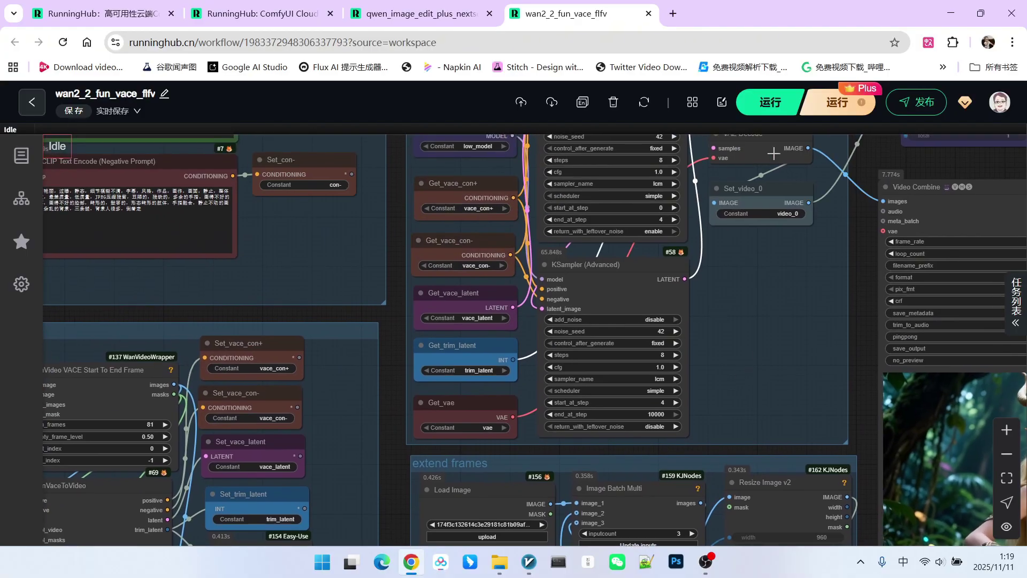
Inspect the VAE Decode node and the Set_video_0 node that stores the decoded frames in the 采样 group.
{"action": "scroll", "coordinate": [777, 271], "scroll_direction": "up", "scroll_amount": 1}
{"action": "scroll", "coordinate": [762, 304], "scroll_direction": "up", "scroll_amount": 1}
{"action": "left_click_drag", "start_coordinate": [759, 329], "coordinate": [720, 374]}
{"action": "scroll", "coordinate": [713, 288], "scroll_direction": "up", "scroll_amount": 7}
{"action": "scroll", "coordinate": [736, 266], "scroll_direction": "up", "scroll_amount": 1}
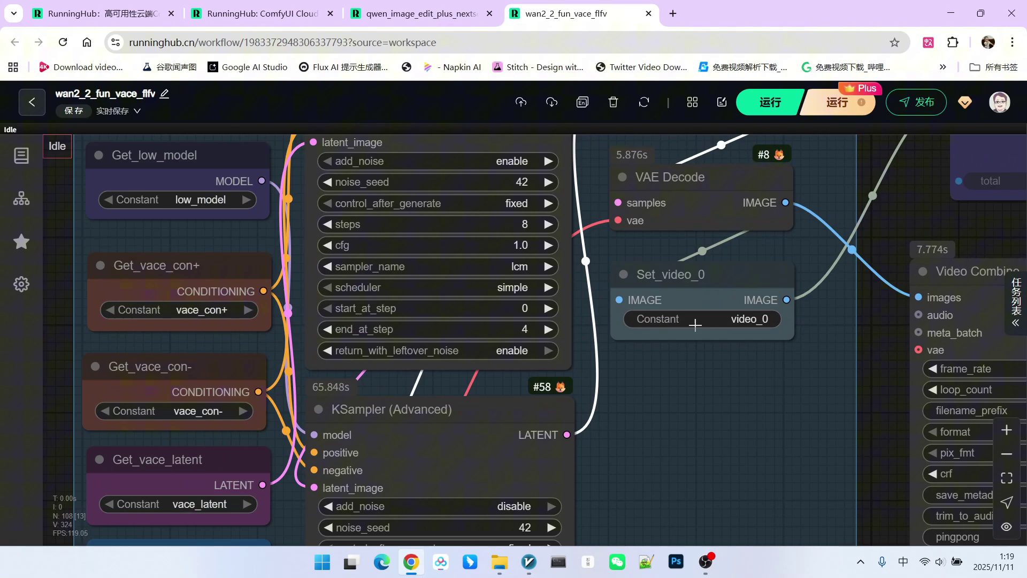
{"action": "scroll", "coordinate": [759, 348], "scroll_direction": "down", "scroll_amount": 5}
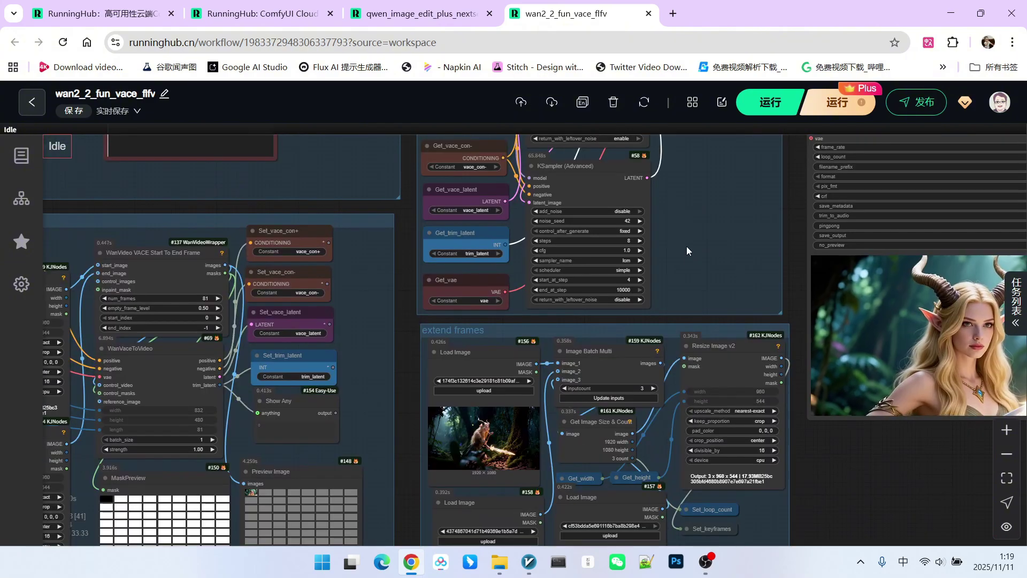
Review the images in the three Load Image nodes of the extend frames group, selecting each node in turn.
{"action": "left_click_drag", "start_coordinate": [760, 386], "coordinate": [760, 225]}
{"action": "scroll", "coordinate": [760, 224], "scroll_direction": "up", "scroll_amount": 3}
{"action": "left_click", "coordinate": [369, 184]}
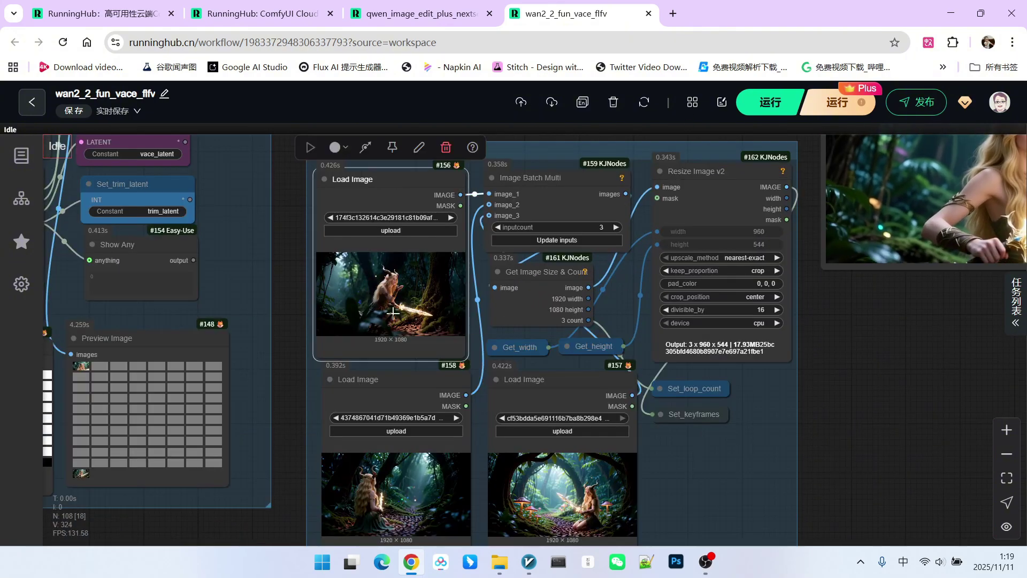
{"action": "left_click", "coordinate": [376, 396]}
{"action": "left_click", "coordinate": [535, 390]}
{"action": "left_click_drag", "start_coordinate": [541, 389], "coordinate": [538, 390]}
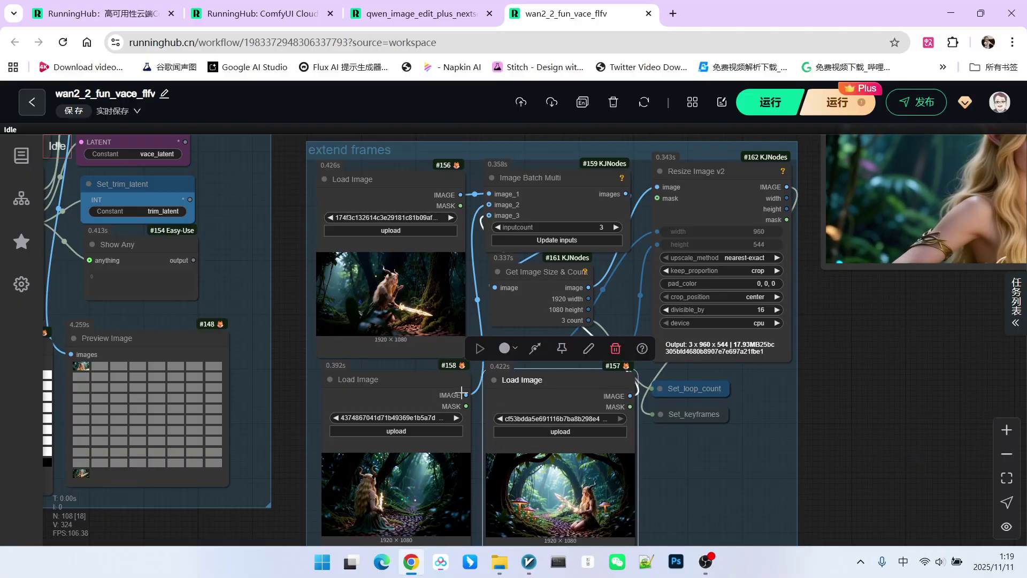
{"action": "left_click_drag", "start_coordinate": [430, 380], "coordinate": [422, 380]}
{"action": "left_click_drag", "start_coordinate": [536, 386], "coordinate": [535, 385]}
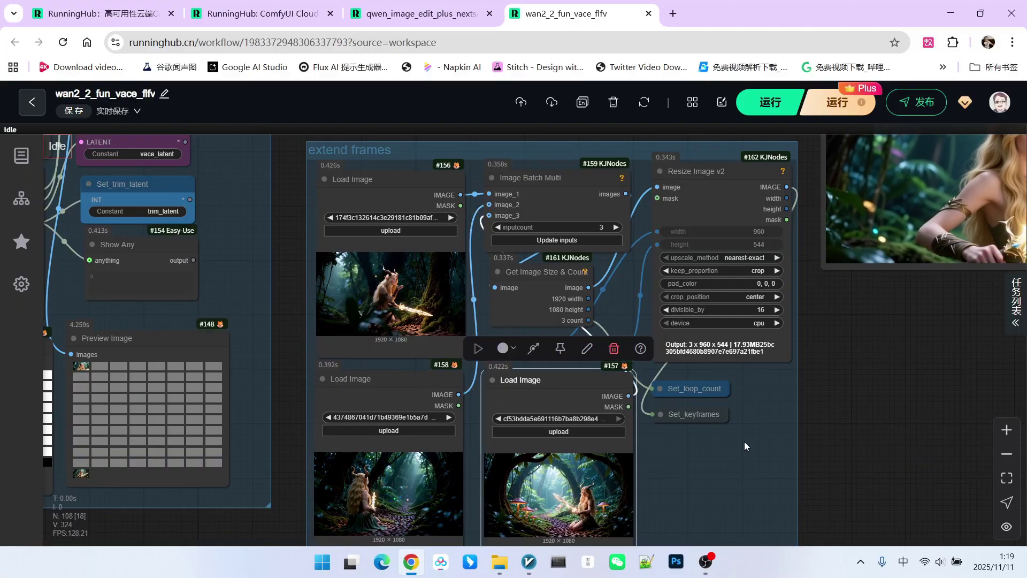
Inspect how Image Batch Multi combines the three extend frames and how Resize Image v2 resizes the batch.
{"action": "scroll", "coordinate": [594, 162], "scroll_direction": "up", "scroll_amount": 1}
{"action": "left_click_drag", "start_coordinate": [524, 179], "coordinate": [518, 185]}
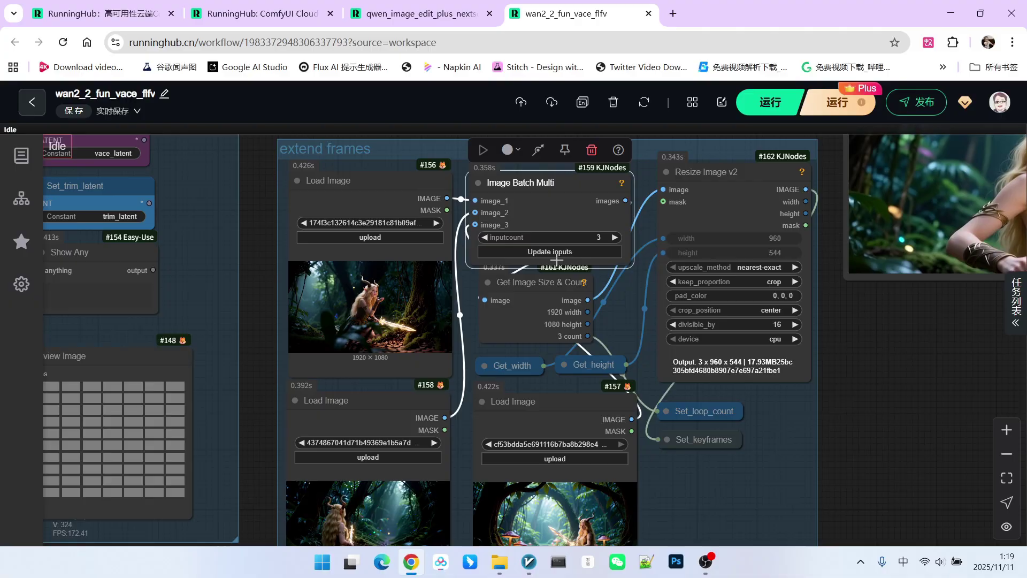
{"action": "left_click_drag", "start_coordinate": [621, 328], "coordinate": [557, 319]}
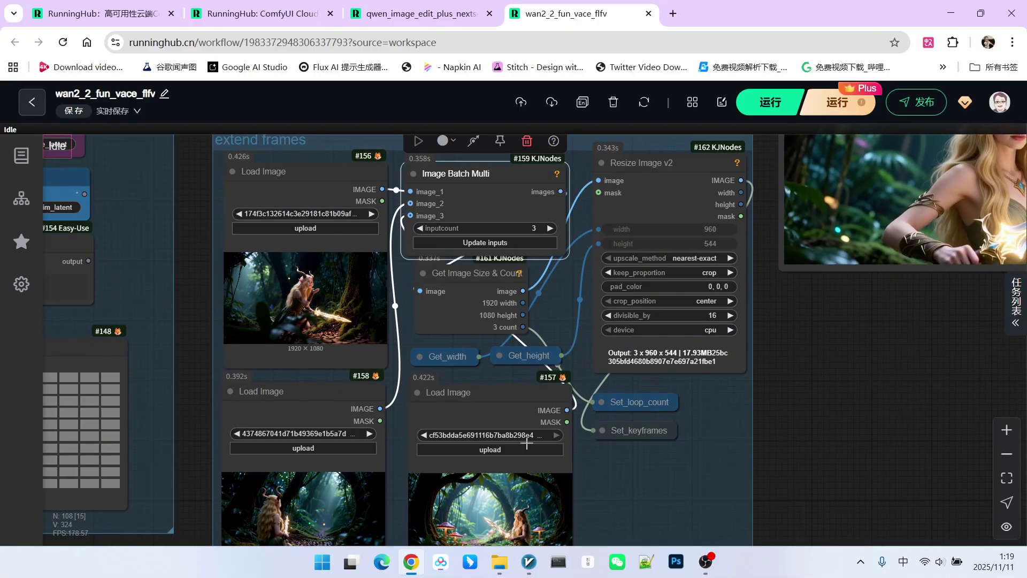
{"action": "left_click_drag", "start_coordinate": [646, 181], "coordinate": [638, 181]}
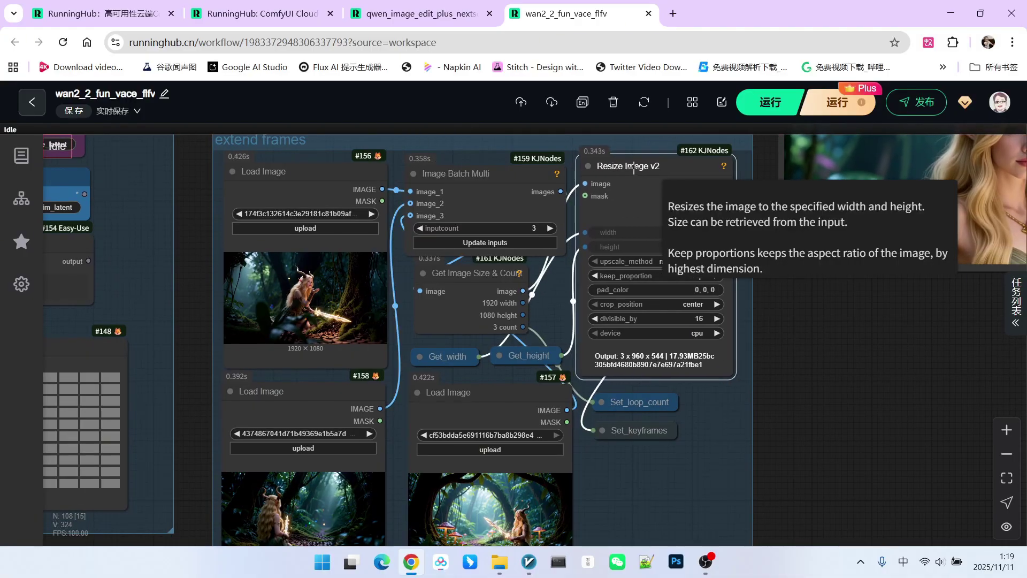
Trace the Get Image Size & Count output into Set_loop_count and the resized batch into Set_keyframes.
{"action": "left_click_drag", "start_coordinate": [766, 380], "coordinate": [707, 333]}
{"action": "scroll", "coordinate": [653, 355], "scroll_direction": "up", "scroll_amount": 1}
{"action": "scroll", "coordinate": [396, 273], "scroll_direction": "up", "scroll_amount": 4}
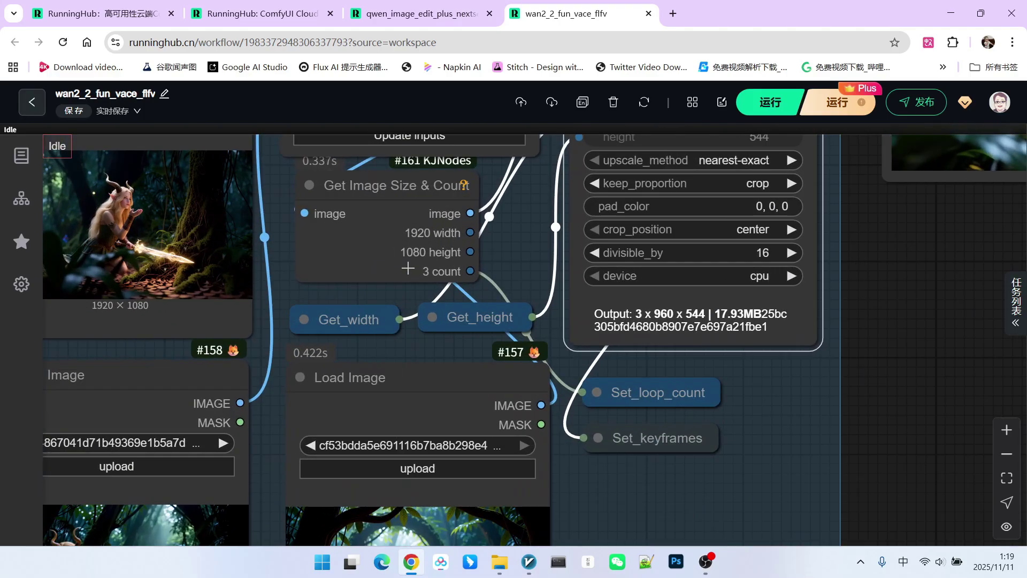
{"action": "left_click_drag", "start_coordinate": [621, 388], "coordinate": [630, 383]}
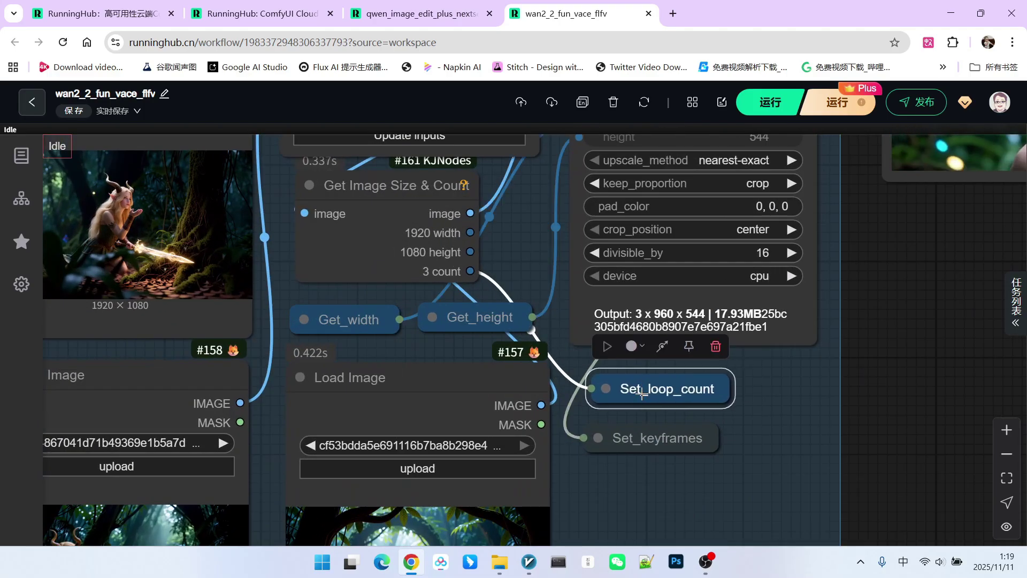
{"action": "scroll", "coordinate": [866, 403], "scroll_direction": "down", "scroll_amount": 5}
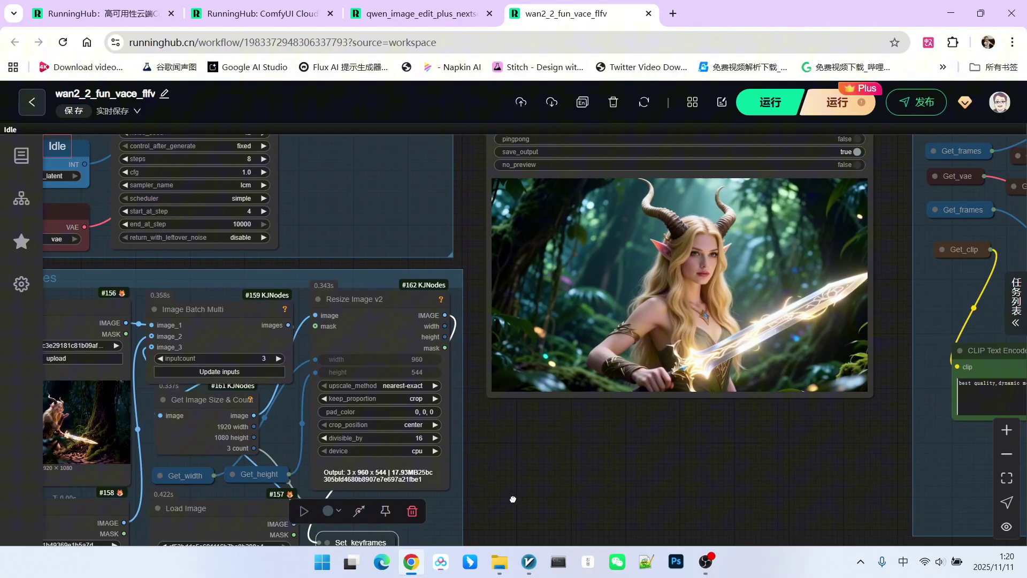
Survey the loop section of the workflow and select the For Loop Start node to inspect its connections.
{"action": "left_click_drag", "start_coordinate": [554, 483], "coordinate": [312, 502]}
{"action": "scroll", "coordinate": [333, 498], "scroll_direction": "down", "scroll_amount": 5}
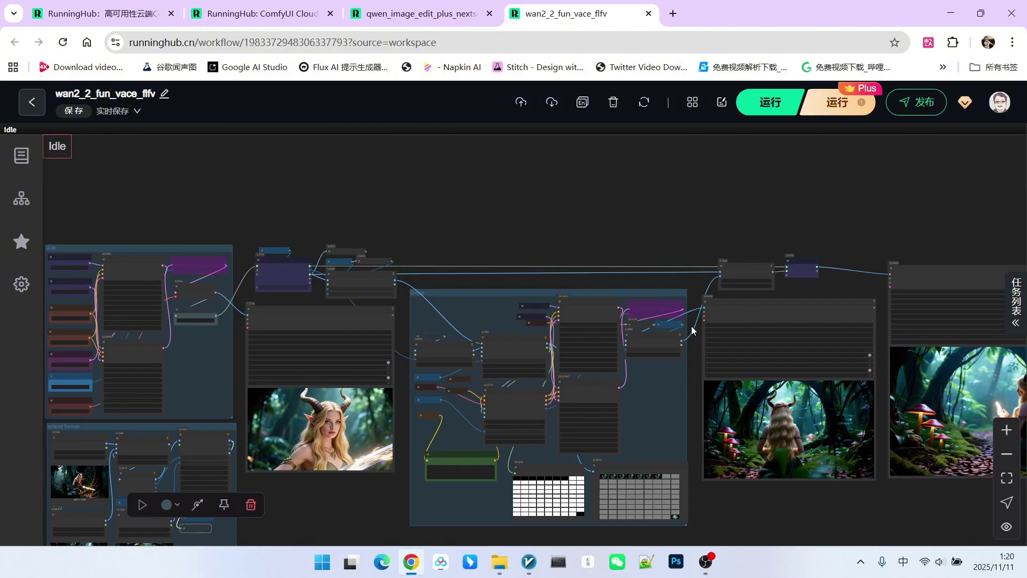
{"action": "scroll", "coordinate": [515, 289], "scroll_direction": "up", "scroll_amount": 2}
{"action": "scroll", "coordinate": [447, 220], "scroll_direction": "up", "scroll_amount": 9}
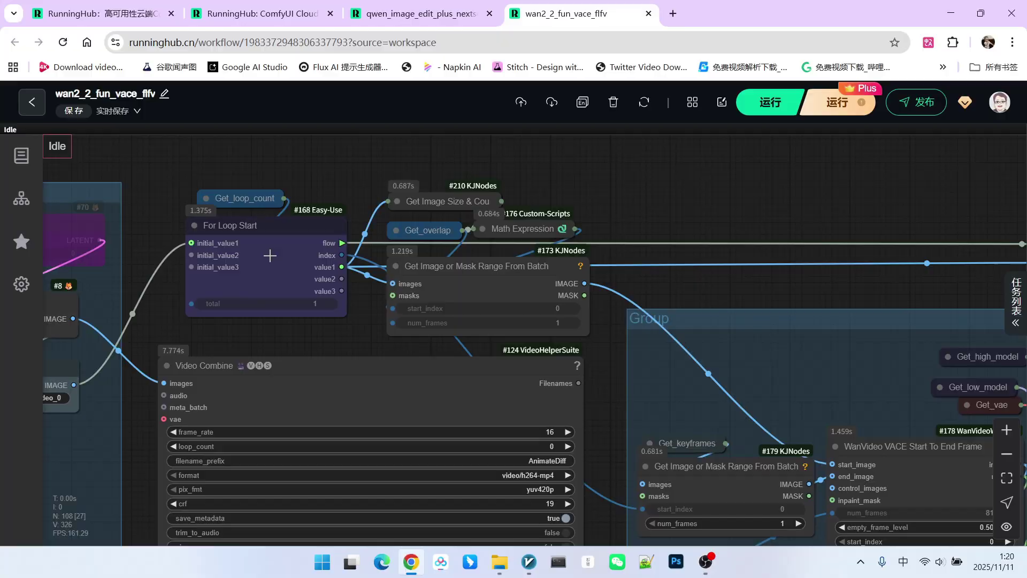
{"action": "scroll", "coordinate": [269, 256], "scroll_direction": "up", "scroll_amount": 2}
{"action": "left_click", "coordinate": [270, 256]}
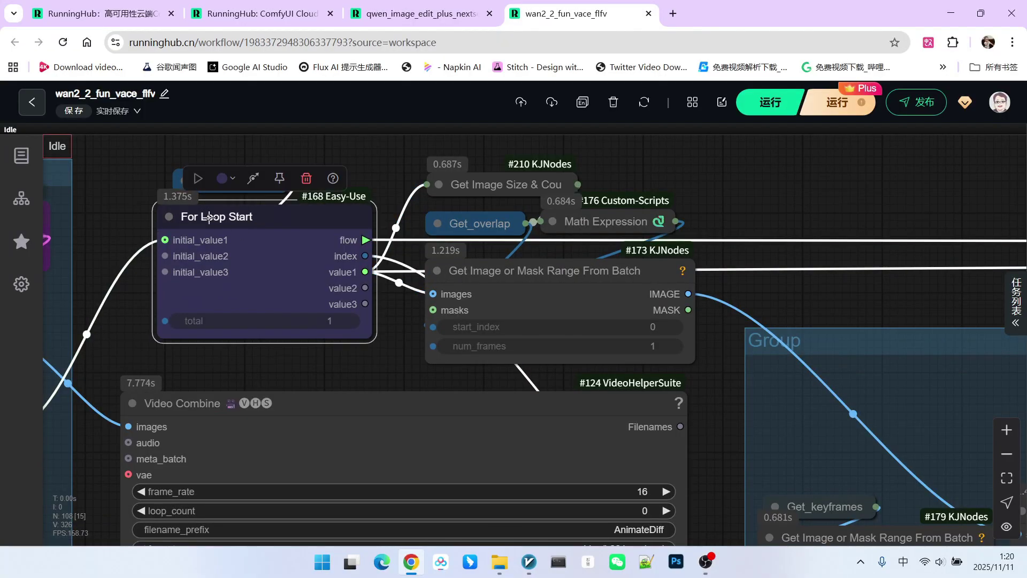
Trace the loop's video output to the Image Batch Multi node, and check For Loop Start's initial_value1 input from Set_video_0.
{"action": "scroll", "coordinate": [665, 211], "scroll_direction": "down", "scroll_amount": 5}
{"action": "left_click_drag", "start_coordinate": [793, 197], "coordinate": [287, 222]}
{"action": "left_click", "coordinate": [955, 257]}
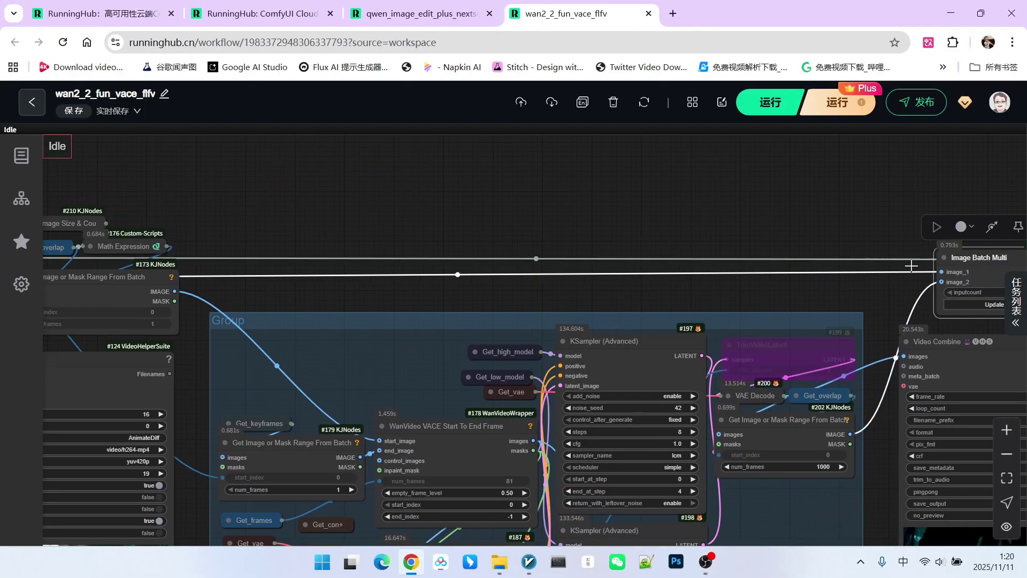
{"action": "left_click_drag", "start_coordinate": [444, 237], "coordinate": [774, 237]}
{"action": "scroll", "coordinate": [241, 289], "scroll_direction": "up", "scroll_amount": 4}
{"action": "left_click_drag", "start_coordinate": [143, 340], "coordinate": [309, 280]}
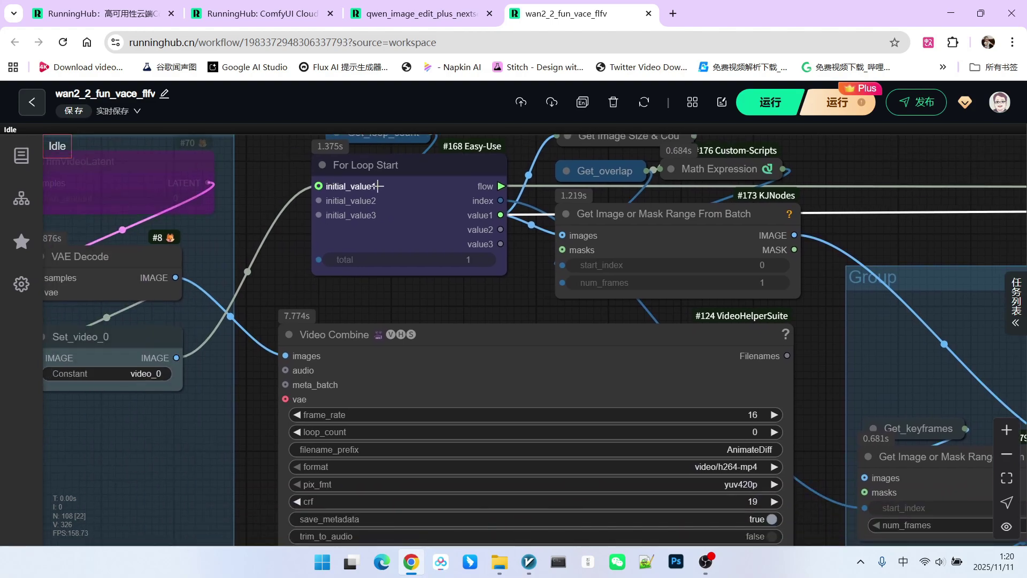
{"action": "left_click_drag", "start_coordinate": [643, 230], "coordinate": [489, 260]}
{"action": "scroll", "coordinate": [490, 260], "scroll_direction": "up", "scroll_amount": 1}
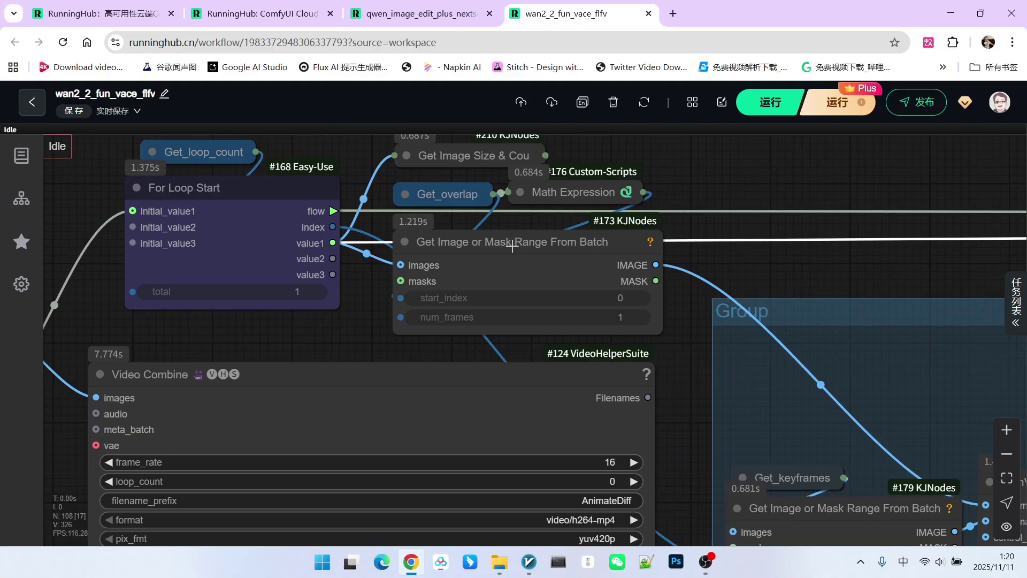
Check the overlap setting in the config group against the loop's Get Image or Mask Range From Batch node.
{"action": "scroll", "coordinate": [300, 338], "scroll_direction": "down", "scroll_amount": 8}
{"action": "left_click_drag", "start_coordinate": [300, 338], "coordinate": [879, 215]}
{"action": "scroll", "coordinate": [348, 399], "scroll_direction": "down", "scroll_amount": 4}
{"action": "left_click_drag", "start_coordinate": [348, 399], "coordinate": [667, 295]}
{"action": "scroll", "coordinate": [121, 345], "scroll_direction": "up", "scroll_amount": 5}
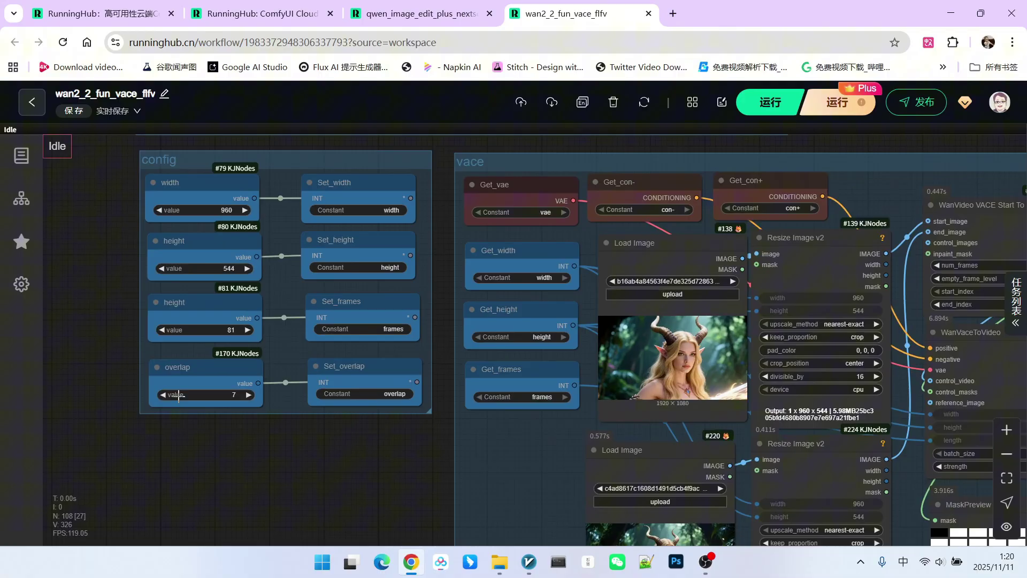
{"action": "scroll", "coordinate": [257, 363], "scroll_direction": "down", "scroll_amount": 5}
{"action": "scroll", "coordinate": [601, 242], "scroll_direction": "up", "scroll_amount": 8}
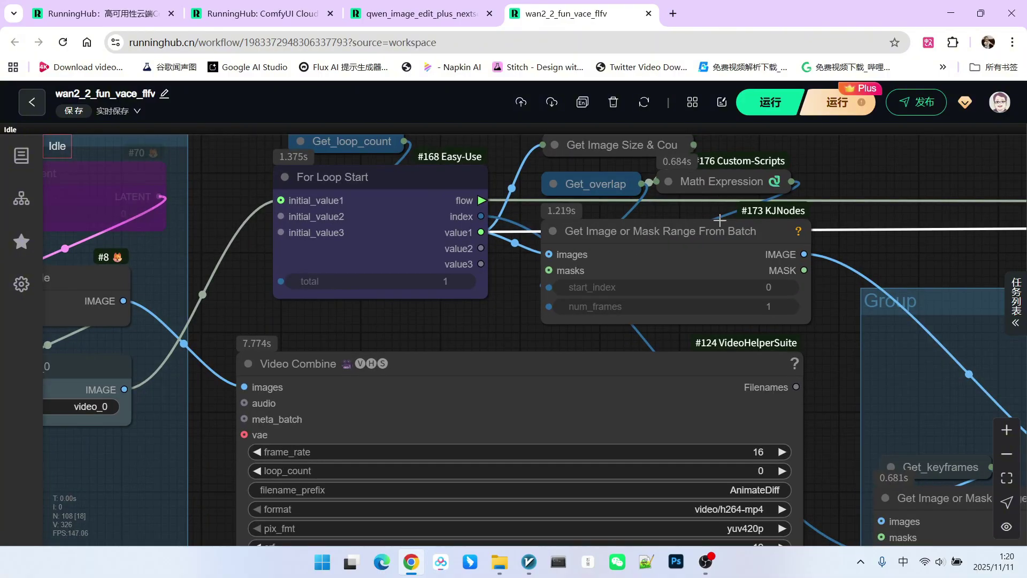
Inspect how Get_overlap and Math Expression feed the start_index and num_frames inputs of Get Image or Mask Range From Batch.
{"action": "scroll", "coordinate": [678, 186], "scroll_direction": "up", "scroll_amount": 1}
{"action": "left_click", "coordinate": [675, 186]}
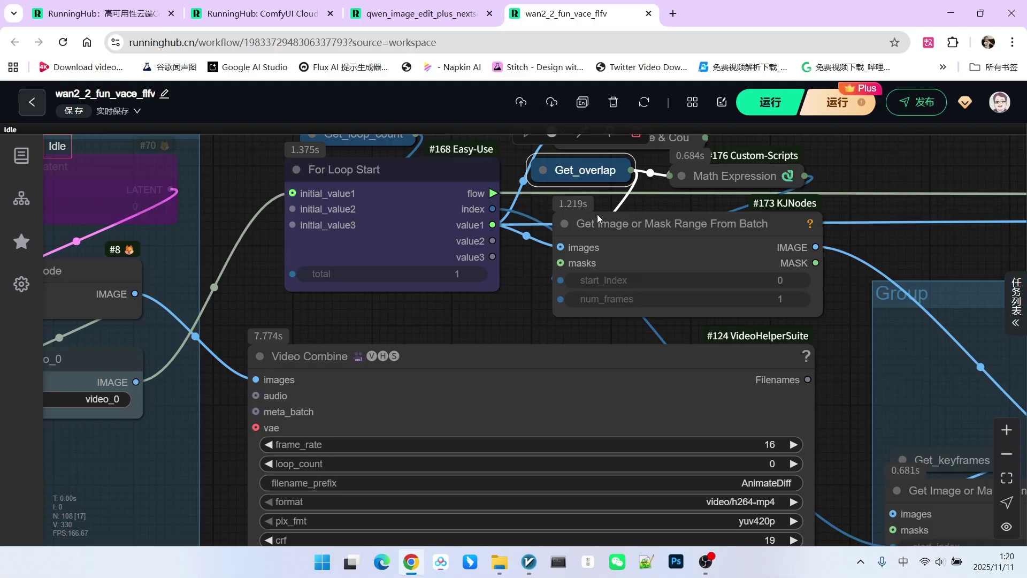
{"action": "scroll", "coordinate": [578, 280], "scroll_direction": "up", "scroll_amount": 2}
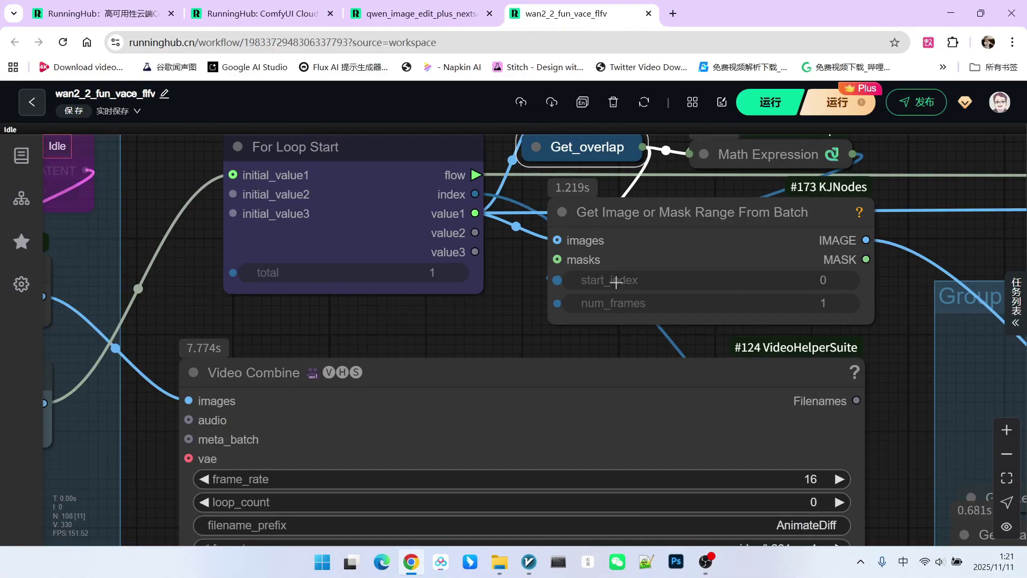
{"action": "scroll", "coordinate": [637, 302], "scroll_direction": "up", "scroll_amount": 2}
{"action": "scroll", "coordinate": [660, 287], "scroll_direction": "down", "scroll_amount": 3}
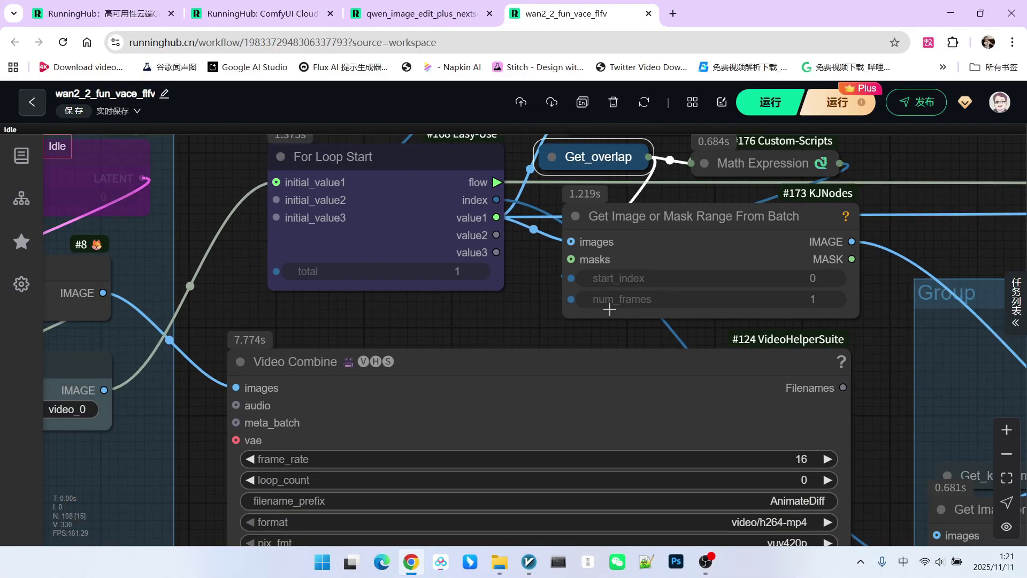
{"action": "scroll", "coordinate": [694, 305], "scroll_direction": "down", "scroll_amount": 2}
{"action": "left_click_drag", "start_coordinate": [572, 306], "coordinate": [533, 249]}
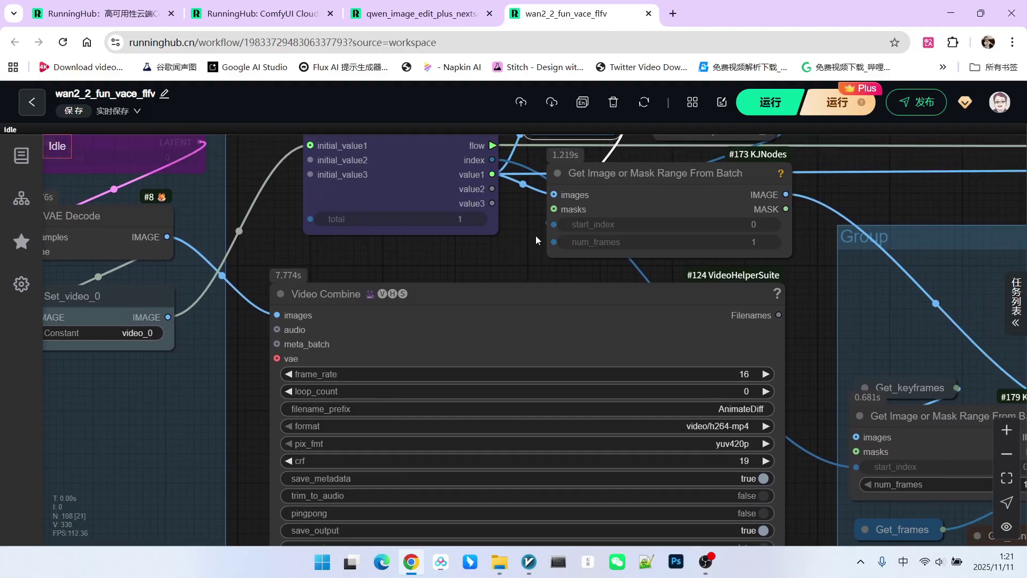
Select the WanVideo VACE Start To End Frame node in the loop's sampling group and inspect its start_image and end_image inputs.
{"action": "scroll", "coordinate": [534, 236], "scroll_direction": "down", "scroll_amount": 2}
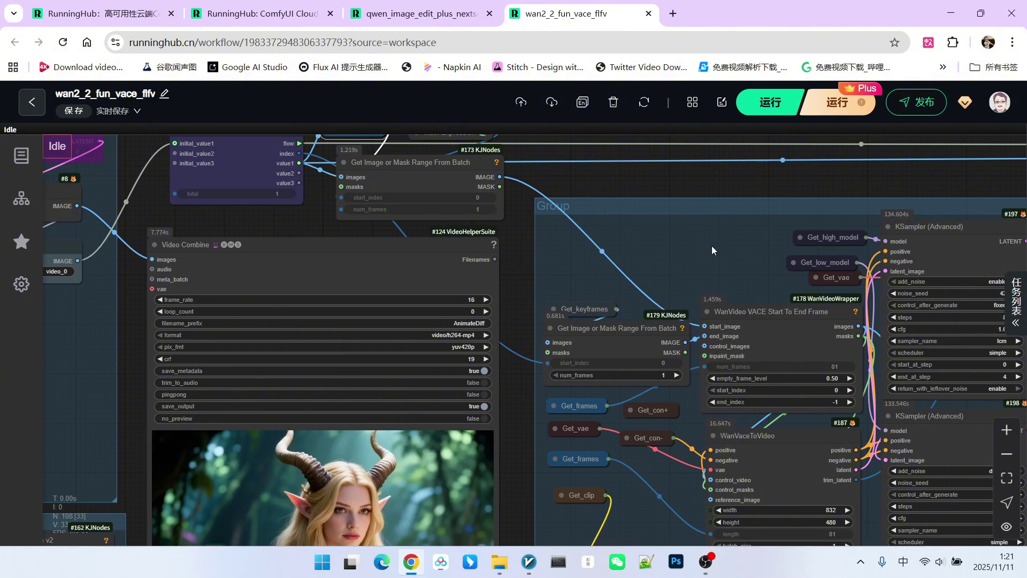
{"action": "left_click_drag", "start_coordinate": [713, 257], "coordinate": [543, 179]}
{"action": "scroll", "coordinate": [543, 179], "scroll_direction": "down", "scroll_amount": 2}
{"action": "scroll", "coordinate": [596, 229], "scroll_direction": "down", "scroll_amount": 1}
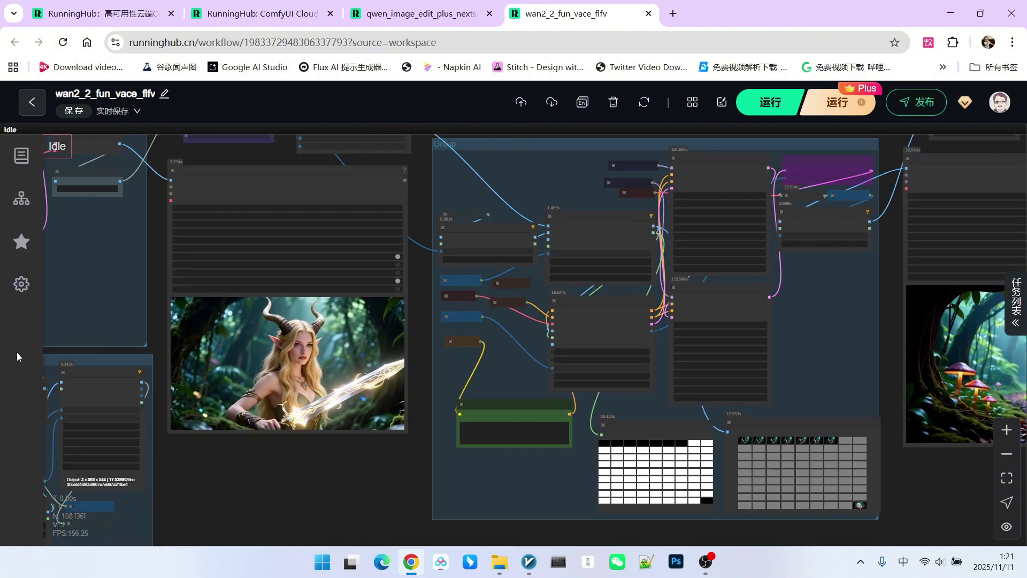
{"action": "scroll", "coordinate": [616, 262], "scroll_direction": "up", "scroll_amount": 3}
{"action": "scroll", "coordinate": [438, 239], "scroll_direction": "up", "scroll_amount": 2}
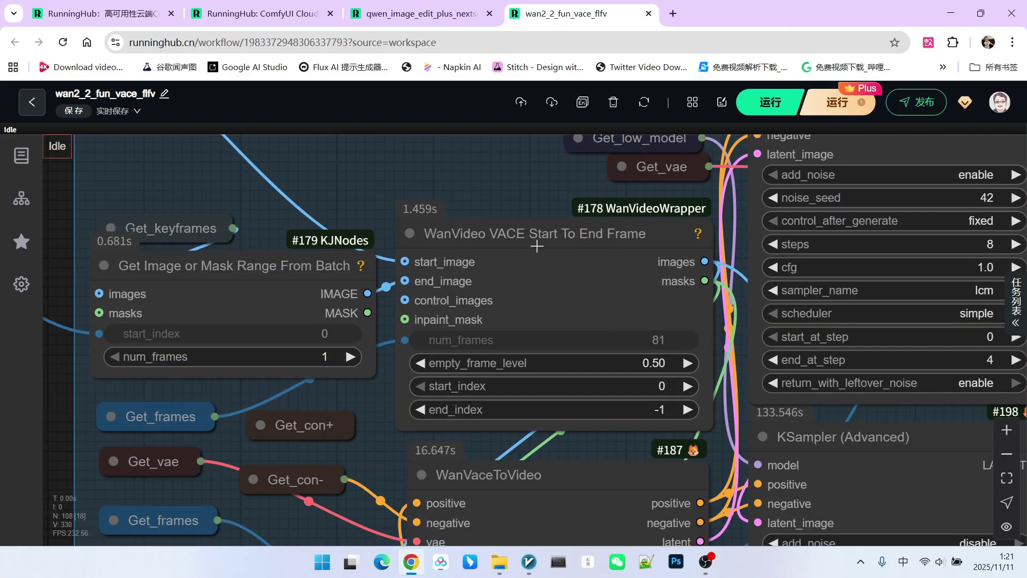
{"action": "left_click_drag", "start_coordinate": [537, 246], "coordinate": [541, 239]}
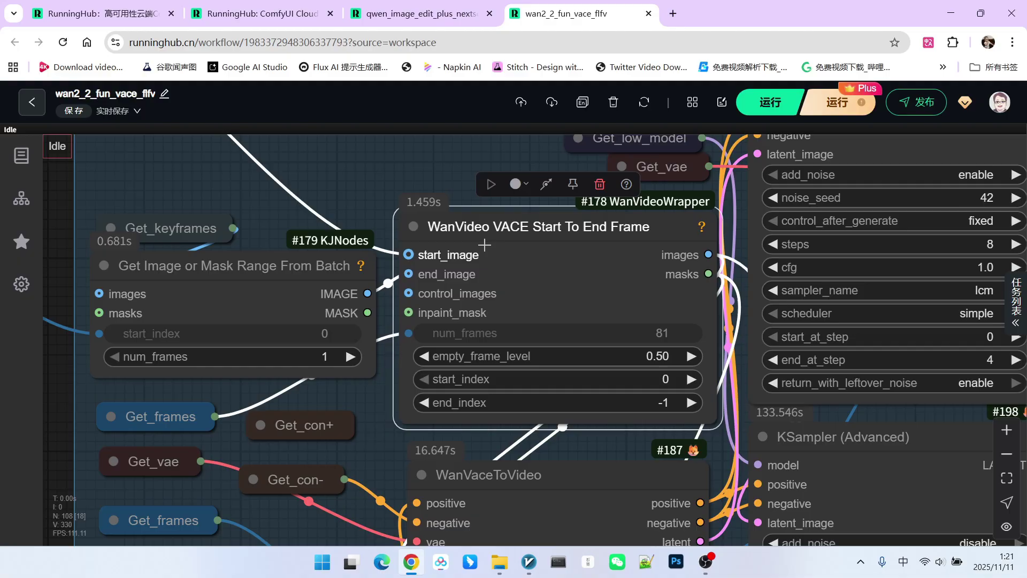
Trace the end_image input through Get Image or Mask Range From Batch back to the keyframe images in the extend frames group.
{"action": "scroll", "coordinate": [537, 252], "scroll_direction": "down", "scroll_amount": 10}
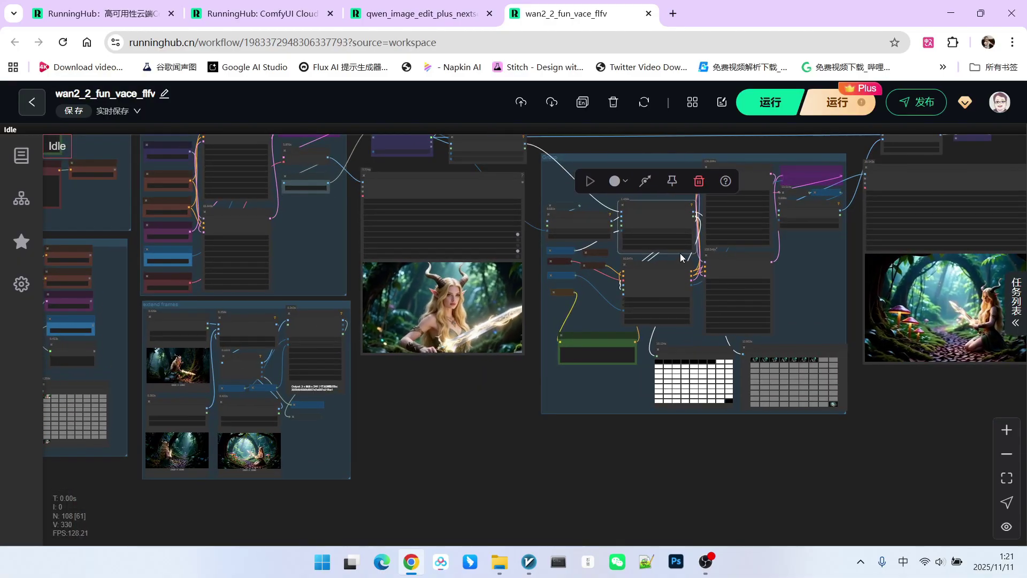
{"action": "scroll", "coordinate": [683, 259], "scroll_direction": "up", "scroll_amount": 6}
{"action": "scroll", "coordinate": [669, 299], "scroll_direction": "down", "scroll_amount": 4}
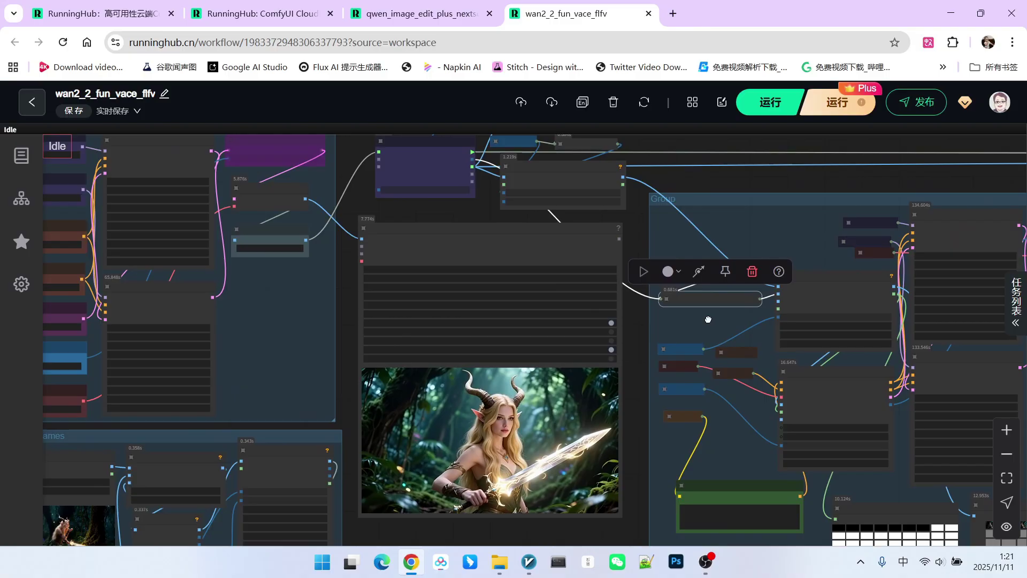
{"action": "left_click_drag", "start_coordinate": [708, 319], "coordinate": [843, 99]}
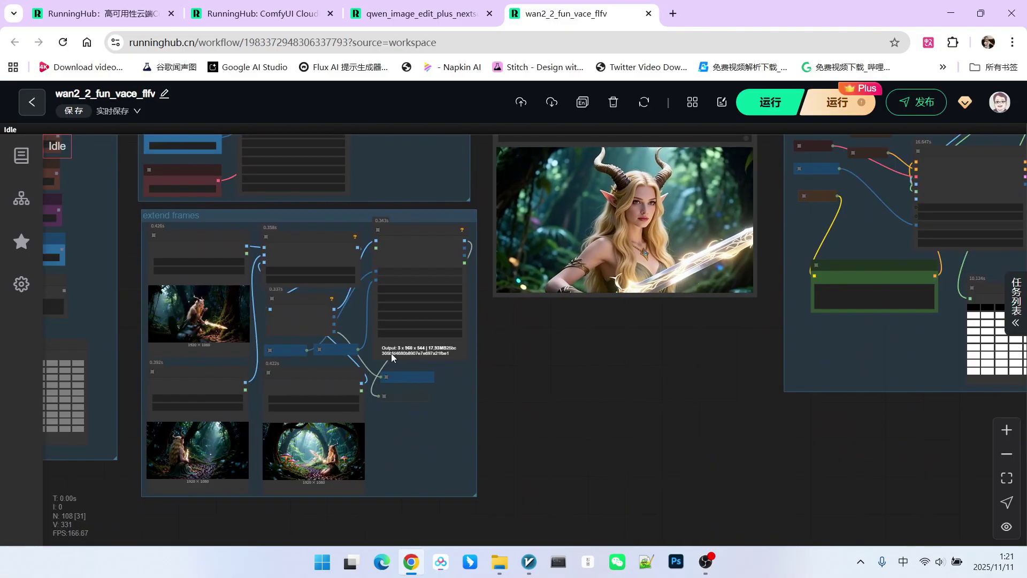
{"action": "scroll", "coordinate": [293, 316], "scroll_direction": "up", "scroll_amount": 5}
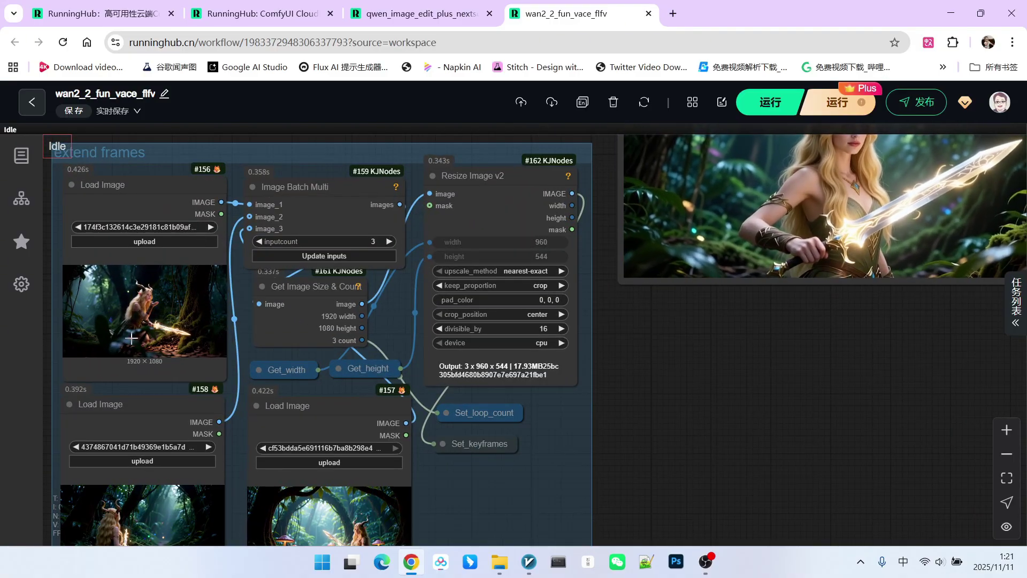
{"action": "scroll", "coordinate": [276, 297], "scroll_direction": "down", "scroll_amount": 3}
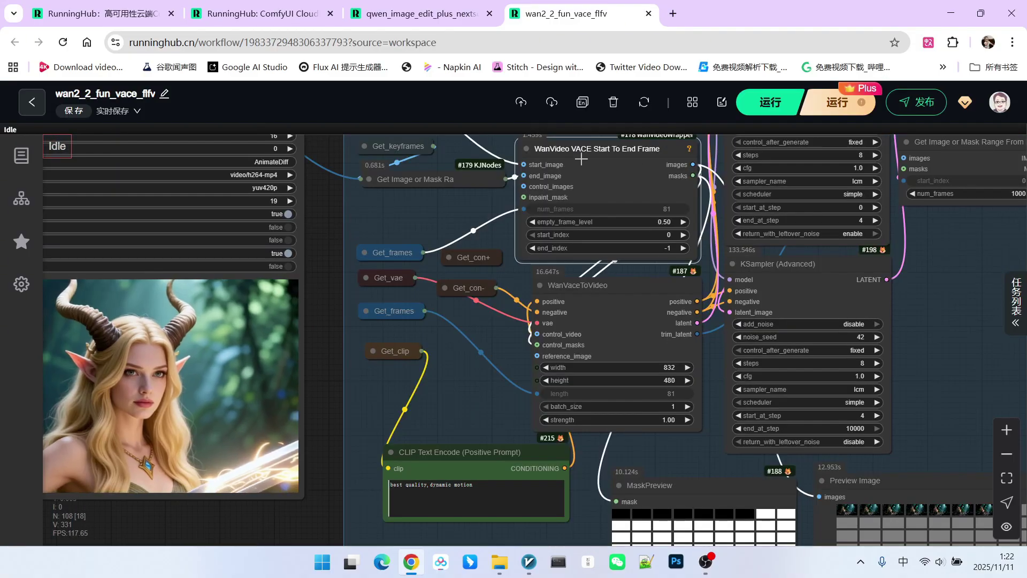
{"action": "scroll", "coordinate": [601, 170], "scroll_direction": "down", "scroll_amount": 4}
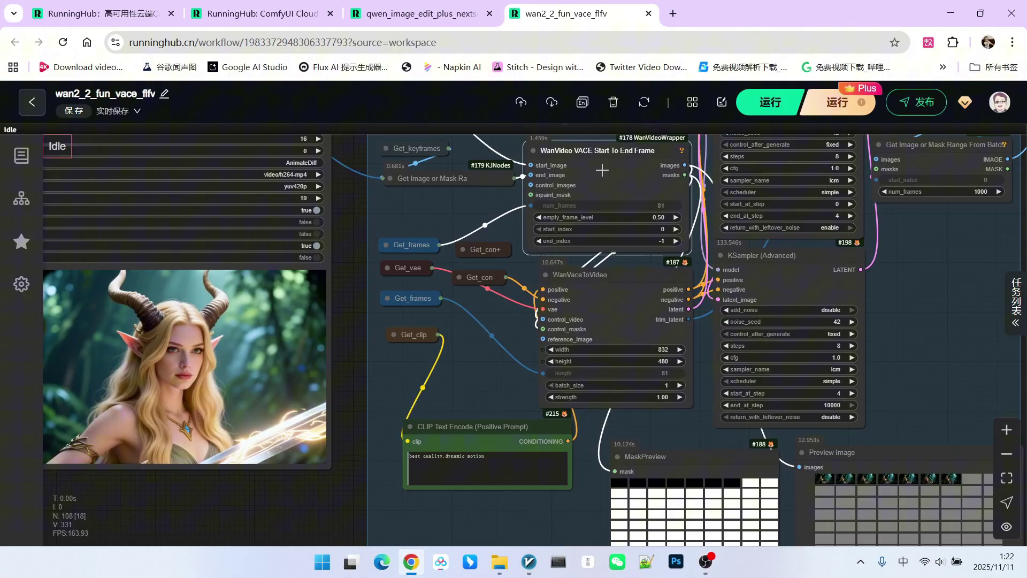
Compare the loop group's MaskPreview and Preview Image frames to see which frames are kept and which are generated.
{"action": "left_click_drag", "start_coordinate": [862, 346], "coordinate": [813, 261]}
{"action": "scroll", "coordinate": [813, 261], "scroll_direction": "up", "scroll_amount": 5}
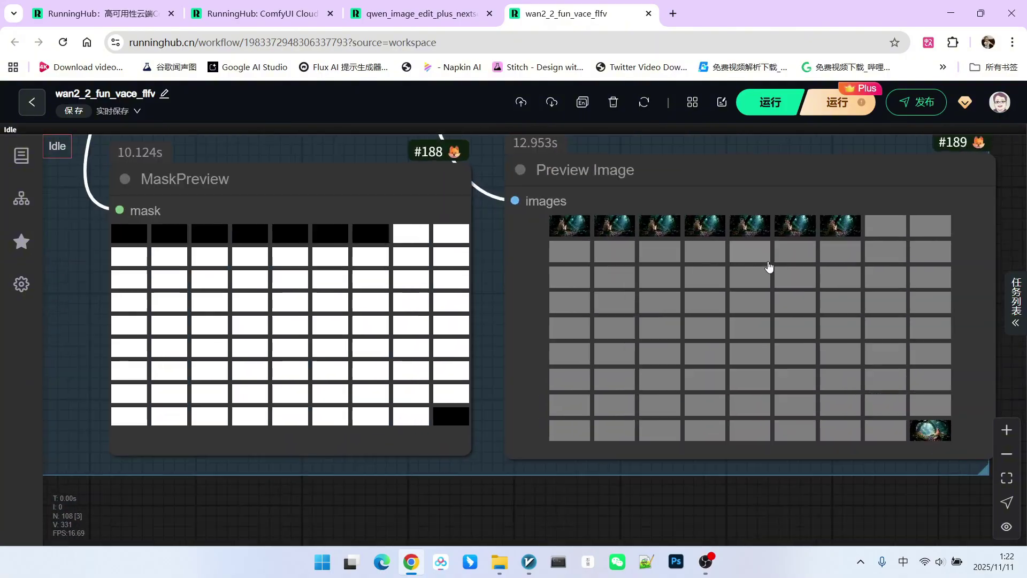
{"action": "scroll", "coordinate": [546, 288], "scroll_direction": "down", "scroll_amount": 1}
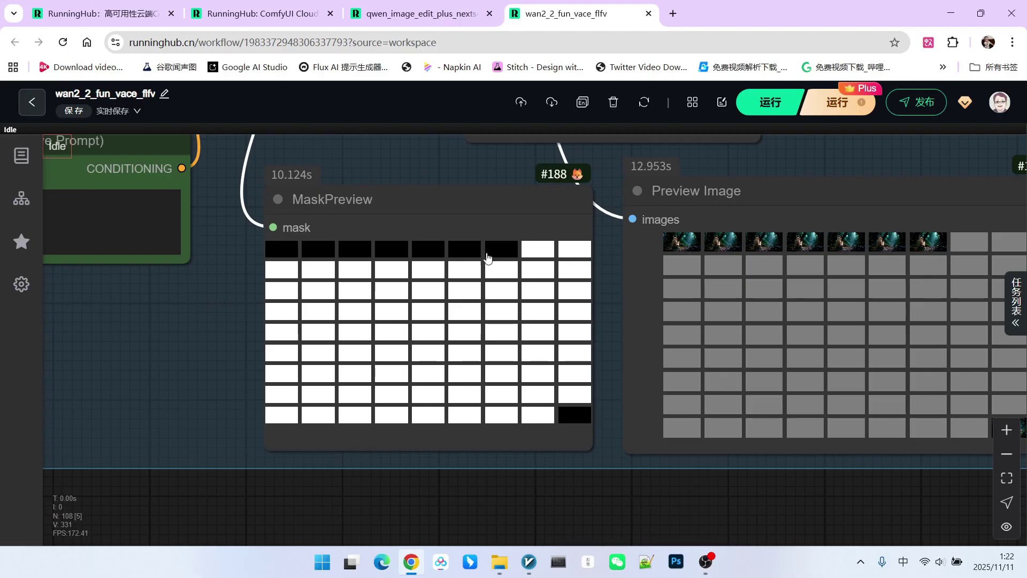
{"action": "scroll", "coordinate": [574, 425], "scroll_direction": "down", "scroll_amount": 2}
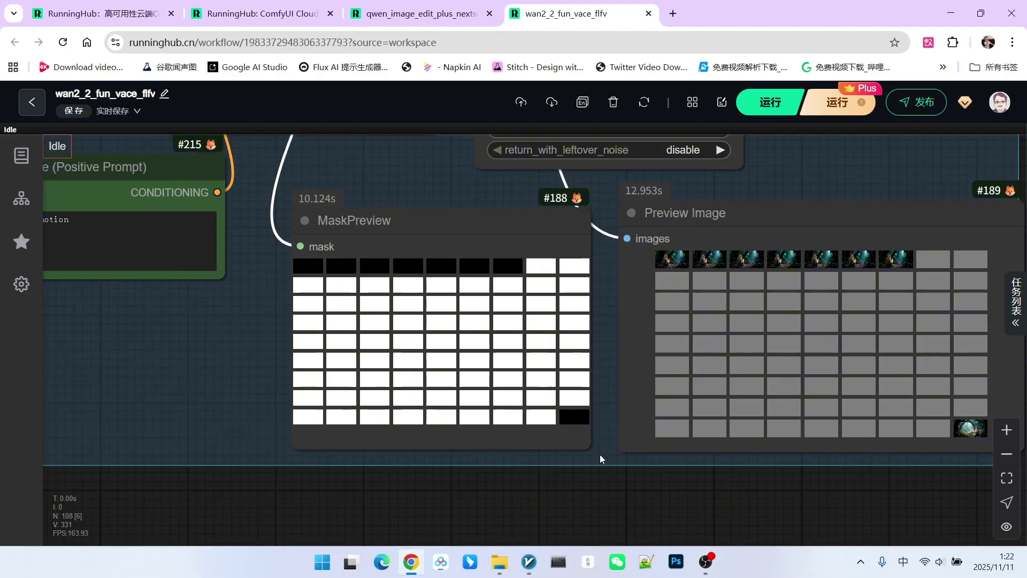
{"action": "scroll", "coordinate": [802, 470], "scroll_direction": "up", "scroll_amount": 3}
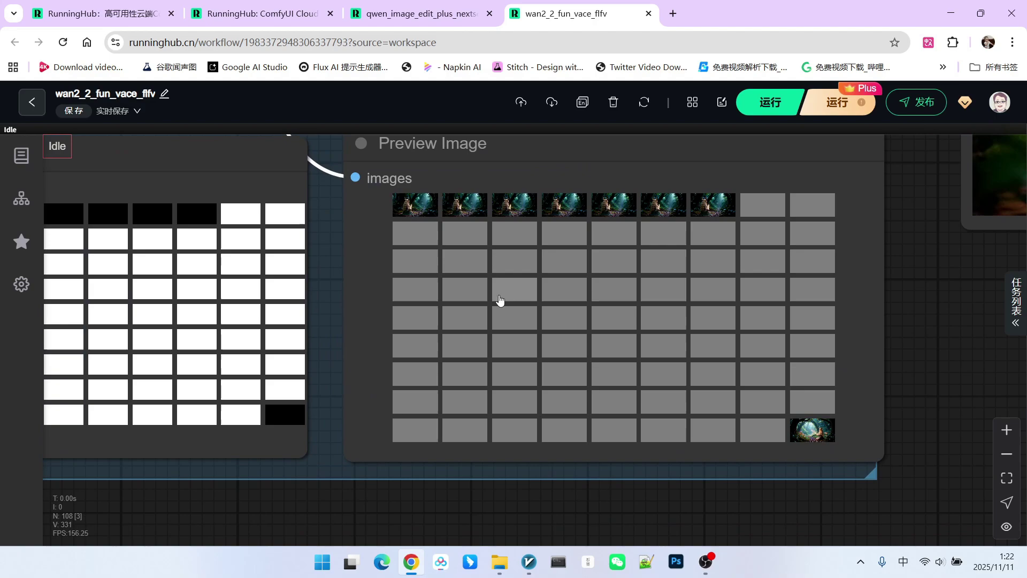
{"action": "scroll", "coordinate": [554, 426], "scroll_direction": "down", "scroll_amount": 3}
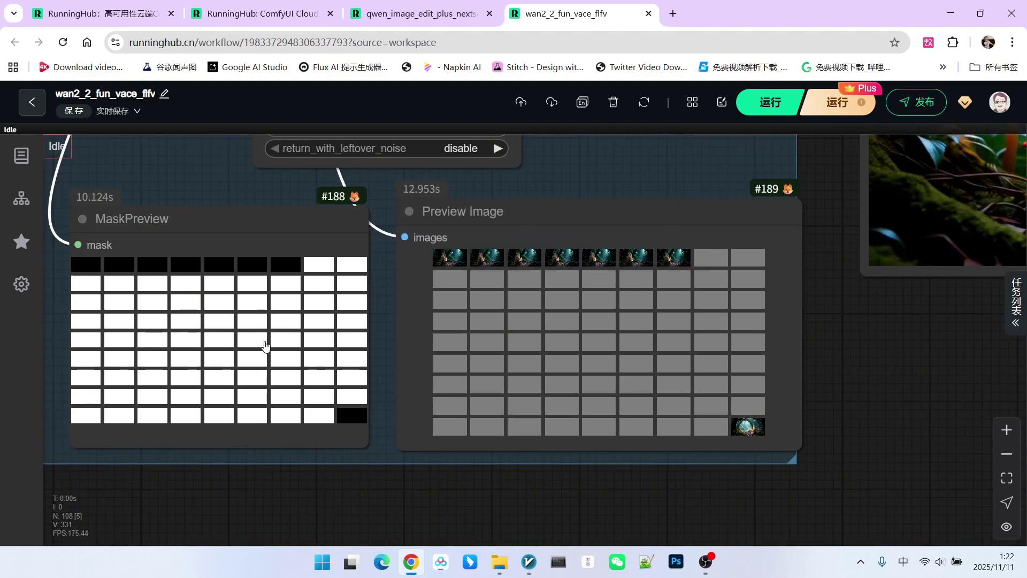
{"action": "scroll", "coordinate": [266, 346], "scroll_direction": "down", "scroll_amount": 3}
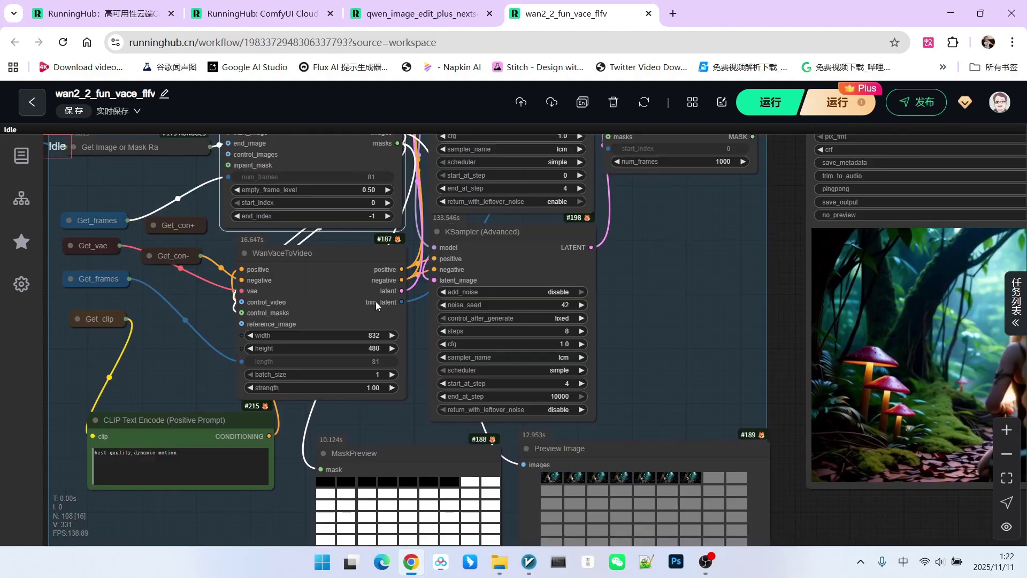
Inspect the loop group's WanVaceToVideo node and its connections to the two KSampler (Advanced) nodes.
{"action": "scroll", "coordinate": [275, 278], "scroll_direction": "up", "scroll_amount": 2}
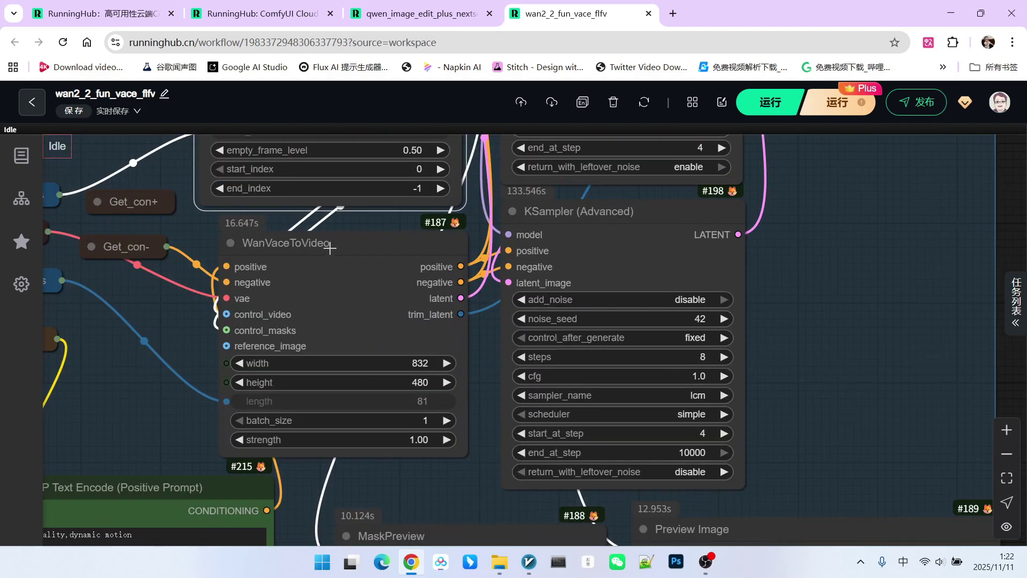
{"action": "left_click_drag", "start_coordinate": [330, 245], "coordinate": [312, 238]}
{"action": "scroll", "coordinate": [736, 304], "scroll_direction": "down", "scroll_amount": 1}
{"action": "scroll", "coordinate": [735, 305], "scroll_direction": "down", "scroll_amount": 2}
{"action": "left_click_drag", "start_coordinate": [820, 267], "coordinate": [489, 412]}
{"action": "left_click", "coordinate": [592, 163]}
{"action": "left_click", "coordinate": [585, 367]}
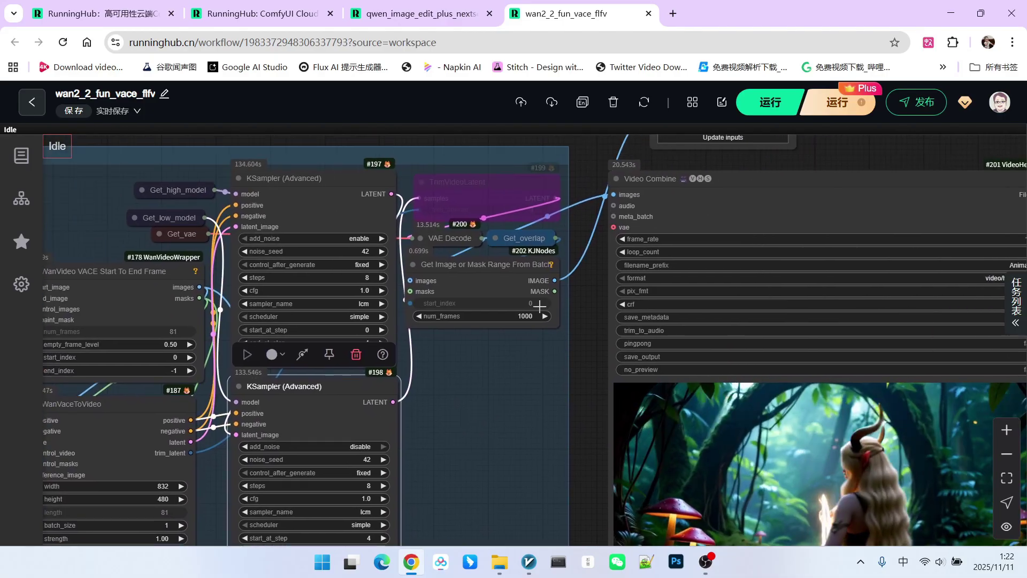
Check how Get_overlap and VAE Decode feed the Get Image or Mask Range From Batch node after sampling.
{"action": "scroll", "coordinate": [505, 248], "scroll_direction": "up", "scroll_amount": 3}
{"action": "left_click", "coordinate": [504, 249]}
{"action": "left_click_drag", "start_coordinate": [503, 248], "coordinate": [503, 239]}
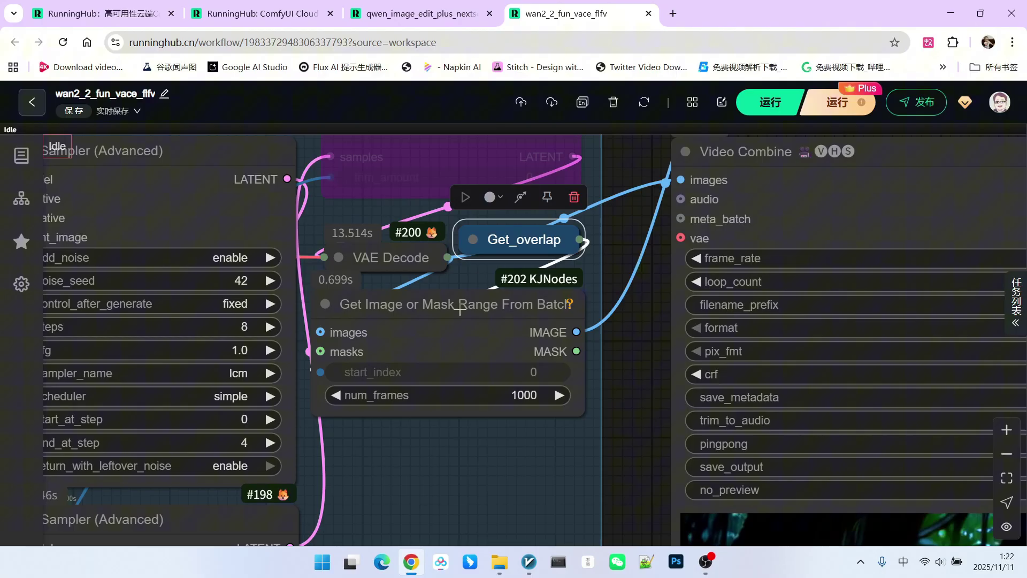
{"action": "left_click_drag", "start_coordinate": [463, 305], "coordinate": [469, 312]}
{"action": "left_click_drag", "start_coordinate": [495, 237], "coordinate": [497, 247]}
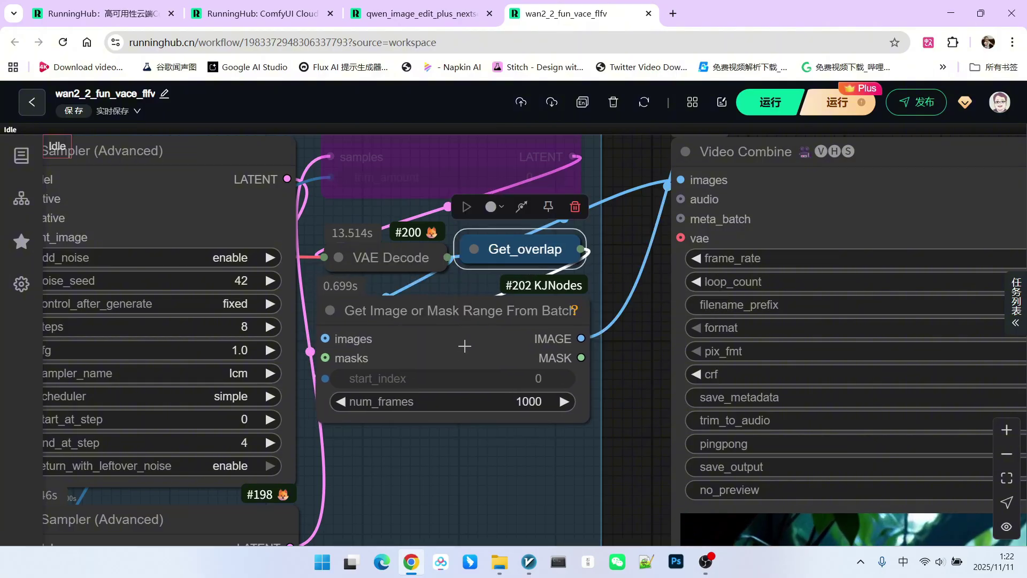
{"action": "scroll", "coordinate": [465, 345], "scroll_direction": "up", "scroll_amount": 2}
{"action": "scroll", "coordinate": [503, 260], "scroll_direction": "down", "scroll_amount": 3}
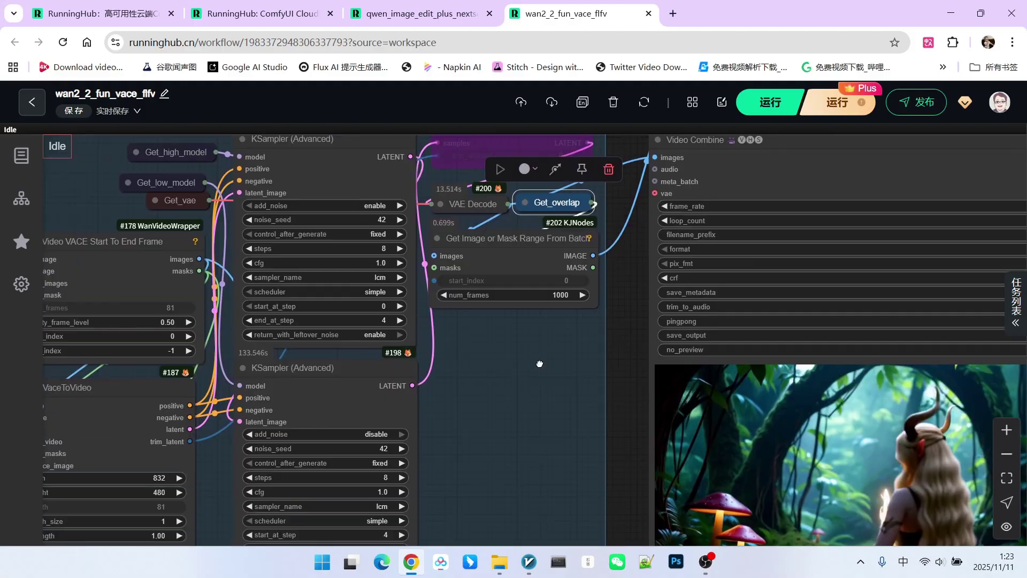
Trace the decoded frames' range output into Image Batch Multi and on to For Loop End's initial_value1 input.
{"action": "scroll", "coordinate": [544, 359], "scroll_direction": "down", "scroll_amount": 4}
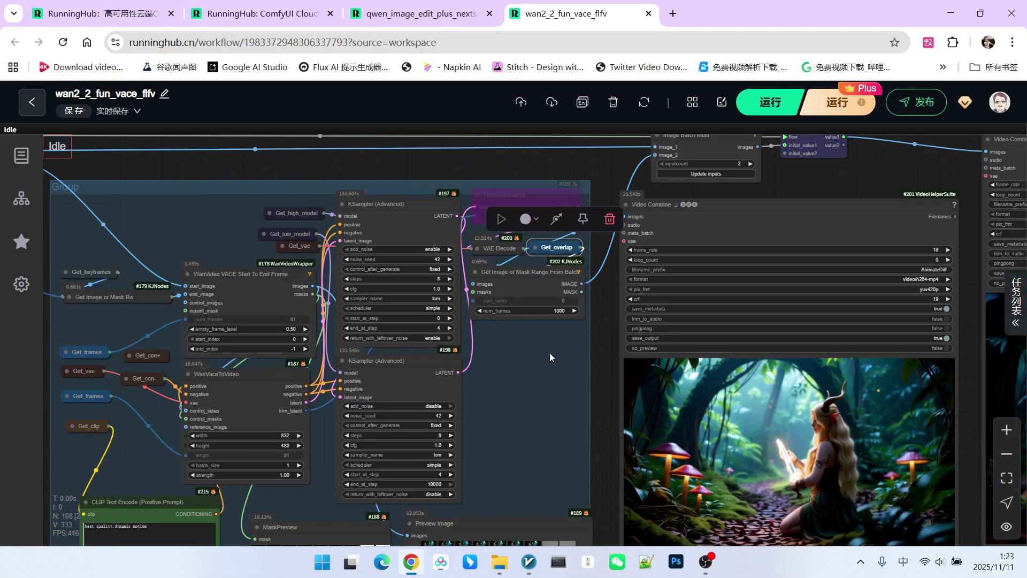
{"action": "scroll", "coordinate": [550, 352], "scroll_direction": "up", "scroll_amount": 4}
{"action": "left_click_drag", "start_coordinate": [539, 355], "coordinate": [531, 382]}
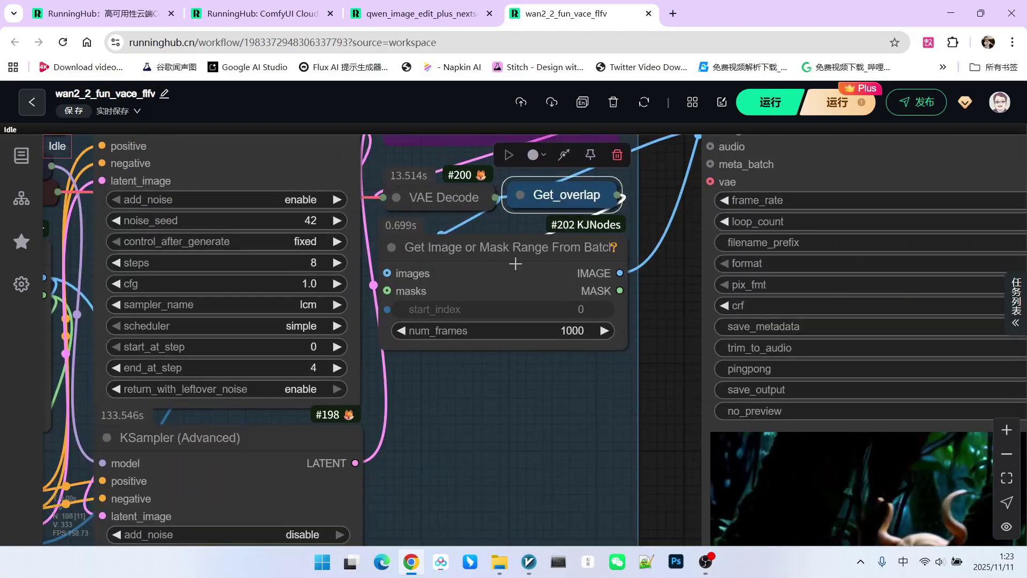
{"action": "scroll", "coordinate": [515, 368], "scroll_direction": "down", "scroll_amount": 4}
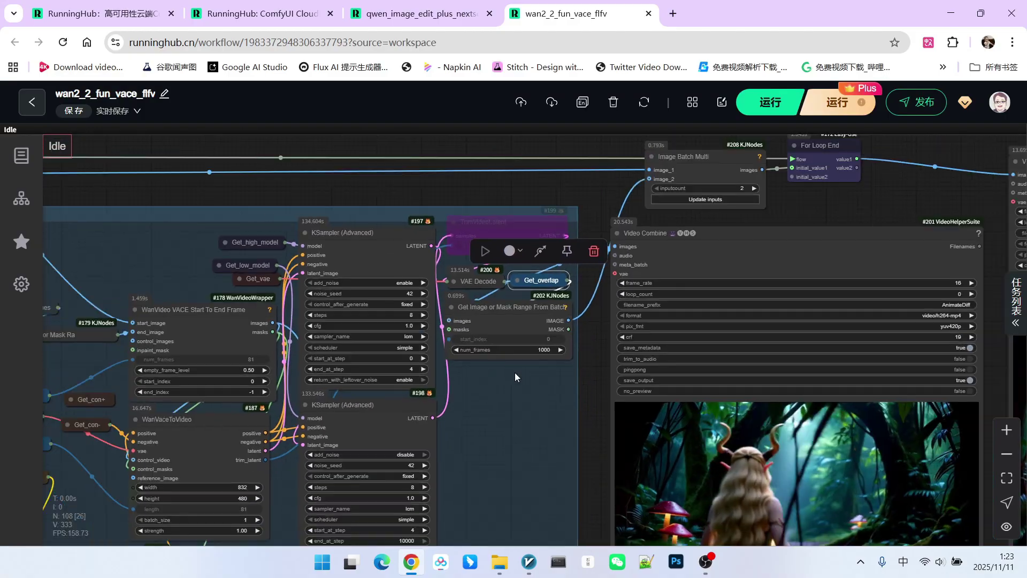
{"action": "scroll", "coordinate": [557, 263], "scroll_direction": "up", "scroll_amount": 4}
{"action": "scroll", "coordinate": [556, 264], "scroll_direction": "up", "scroll_amount": 1}
{"action": "left_click_drag", "start_coordinate": [632, 218], "coordinate": [583, 296]}
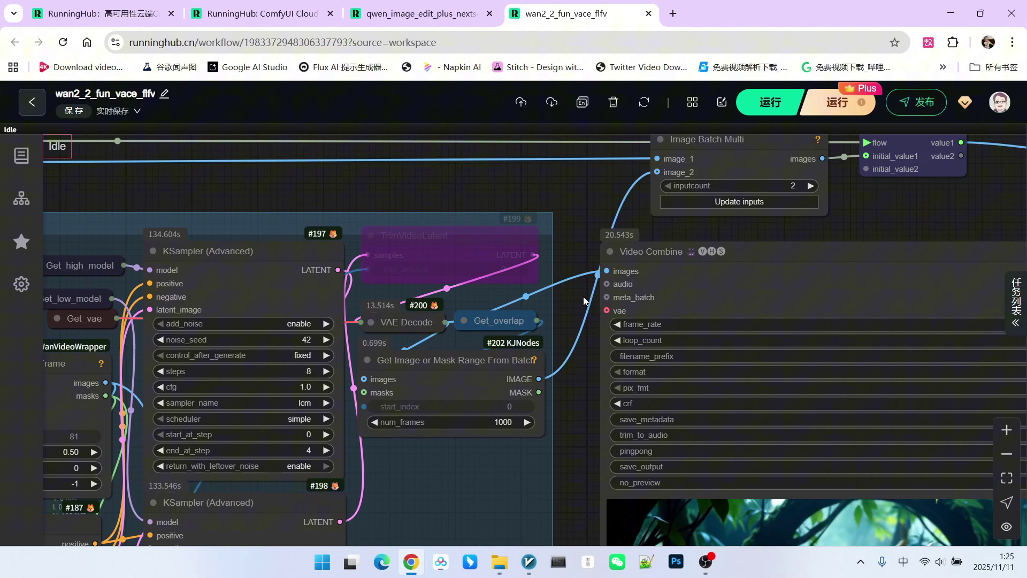
{"action": "left_click_drag", "start_coordinate": [915, 220], "coordinate": [896, 267]}
{"action": "left_click_drag", "start_coordinate": [699, 187], "coordinate": [672, 188]}
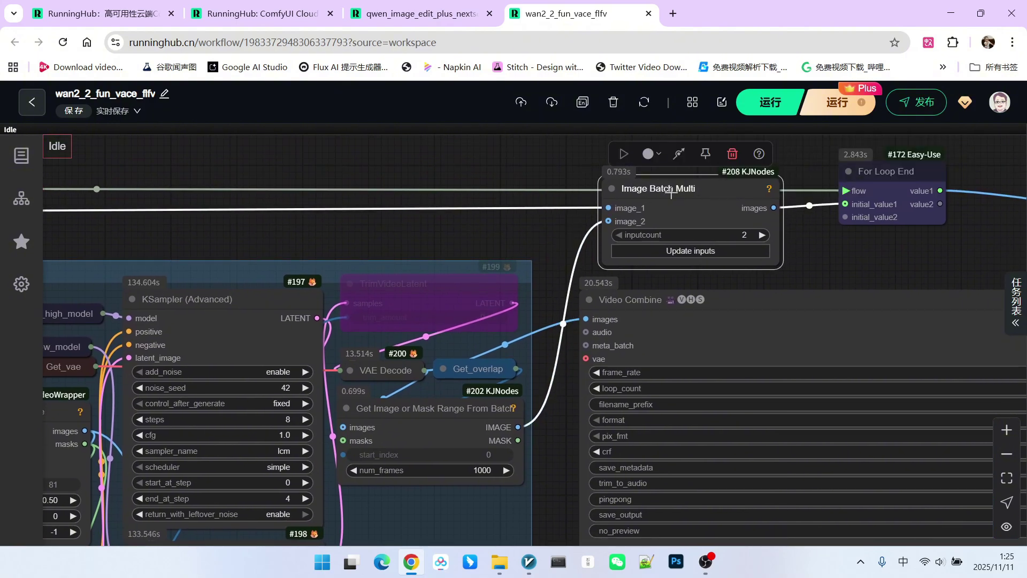
{"action": "left_click_drag", "start_coordinate": [769, 208], "coordinate": [702, 209]}
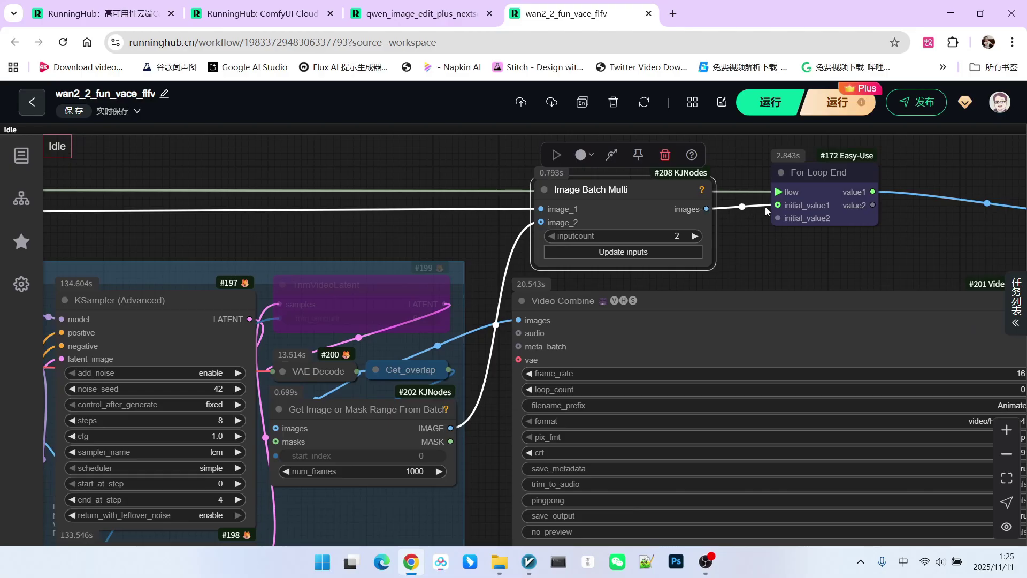
Review the whole loop section from For Loop Start through the sampling group to For Loop End and its Video Combine nodes.
{"action": "scroll", "coordinate": [833, 212], "scroll_direction": "down", "scroll_amount": 5}
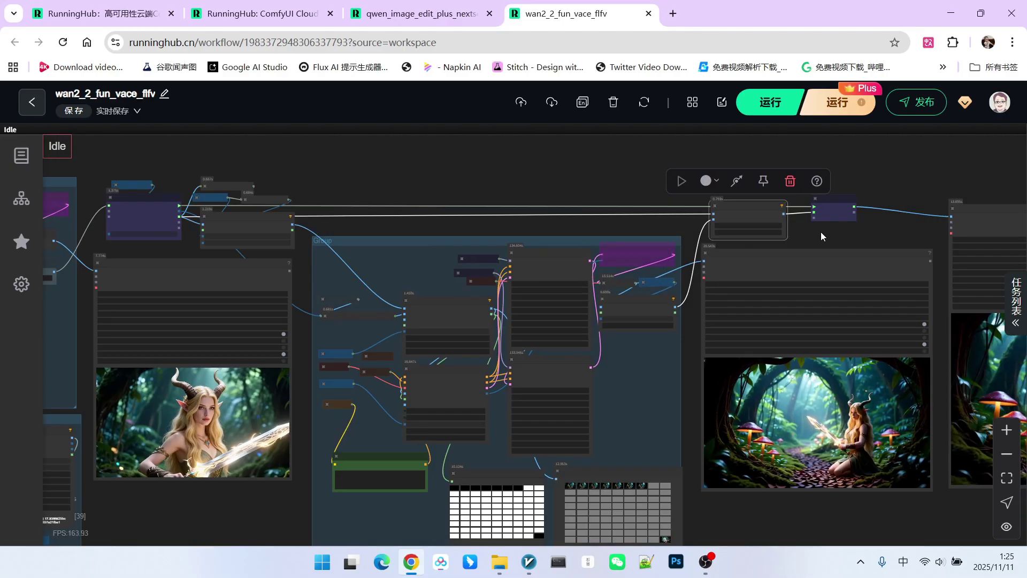
{"action": "scroll", "coordinate": [776, 204], "scroll_direction": "left", "scroll_amount": 3}
{"action": "scroll", "coordinate": [470, 305], "scroll_direction": "down", "scroll_amount": 2}
{"action": "scroll", "coordinate": [471, 305], "scroll_direction": "left", "scroll_amount": 2}
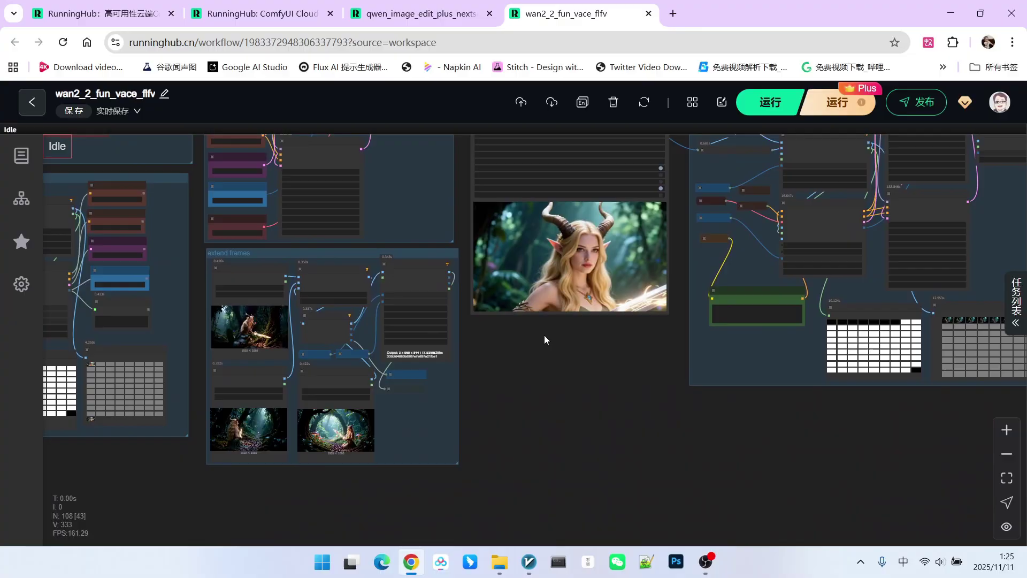
{"action": "left_click_drag", "start_coordinate": [645, 370], "coordinate": [316, 465]}
{"action": "scroll", "coordinate": [759, 322], "scroll_direction": "down", "scroll_amount": 4}
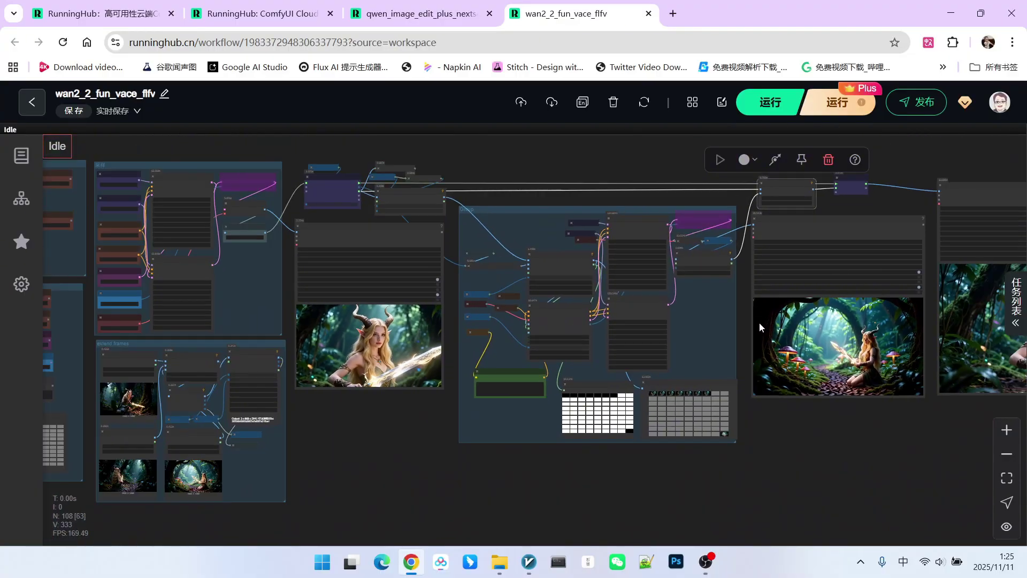
{"action": "scroll", "coordinate": [762, 381], "scroll_direction": "up", "scroll_amount": 4}
{"action": "scroll", "coordinate": [737, 451], "scroll_direction": "down", "scroll_amount": 6}
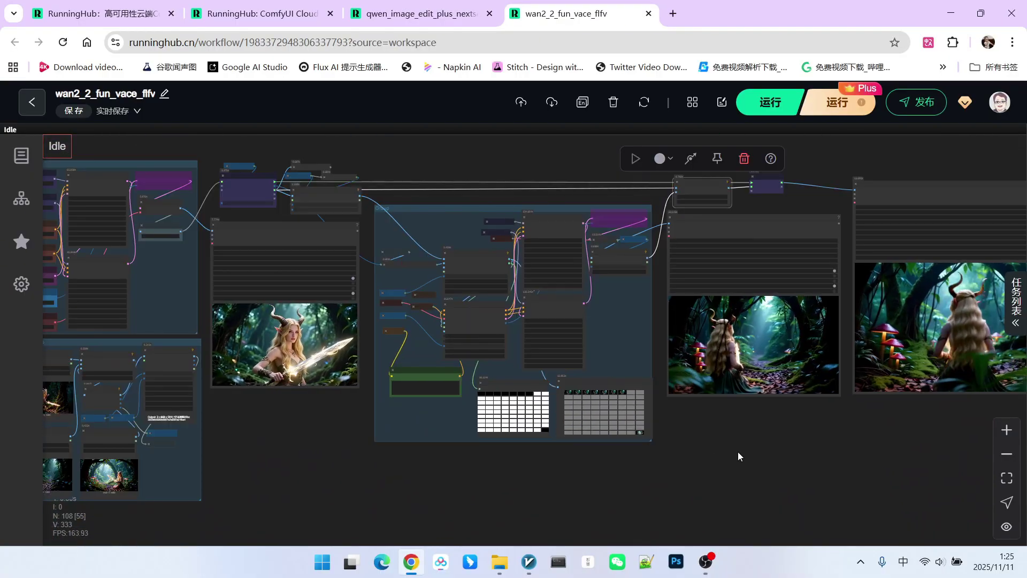
Compare the vace group's first and last frame images with the three images loaded in the extend frames group.
{"action": "scroll", "coordinate": [417, 470], "scroll_direction": "up", "scroll_amount": 2}
{"action": "scroll", "coordinate": [275, 472], "scroll_direction": "up", "scroll_amount": 2}
{"action": "scroll", "coordinate": [348, 350], "scroll_direction": "up", "scroll_amount": 6}
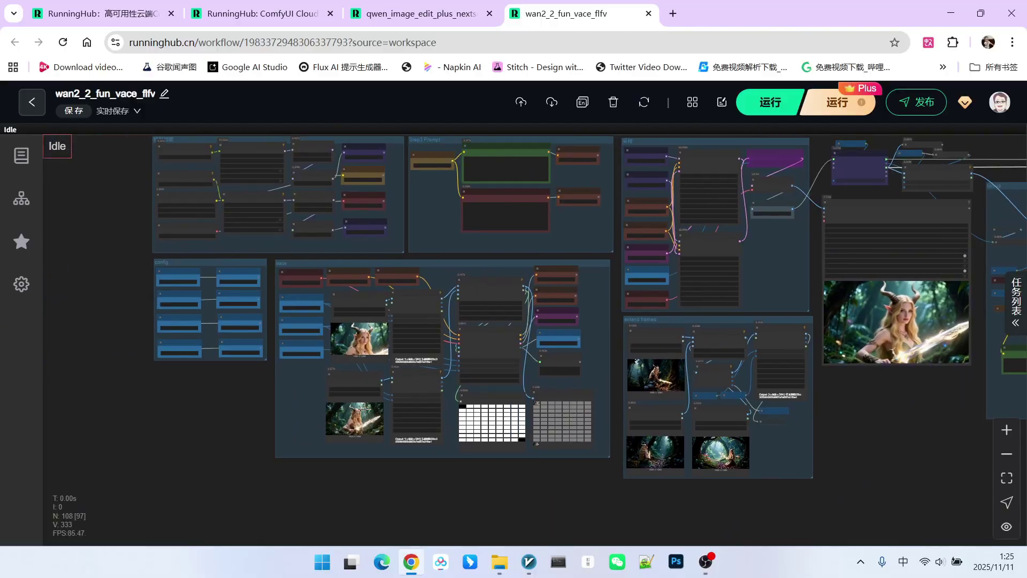
{"action": "scroll", "coordinate": [350, 350], "scroll_direction": "down", "scroll_amount": 3}
{"action": "scroll", "coordinate": [388, 350], "scroll_direction": "up", "scroll_amount": 2}
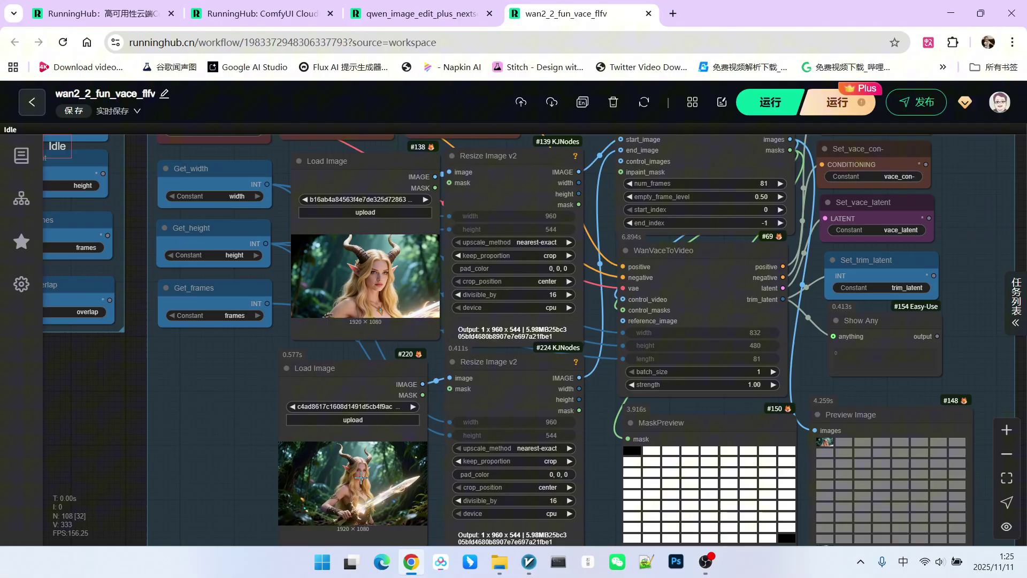
{"action": "scroll", "coordinate": [279, 437], "scroll_direction": "down", "scroll_amount": 3}
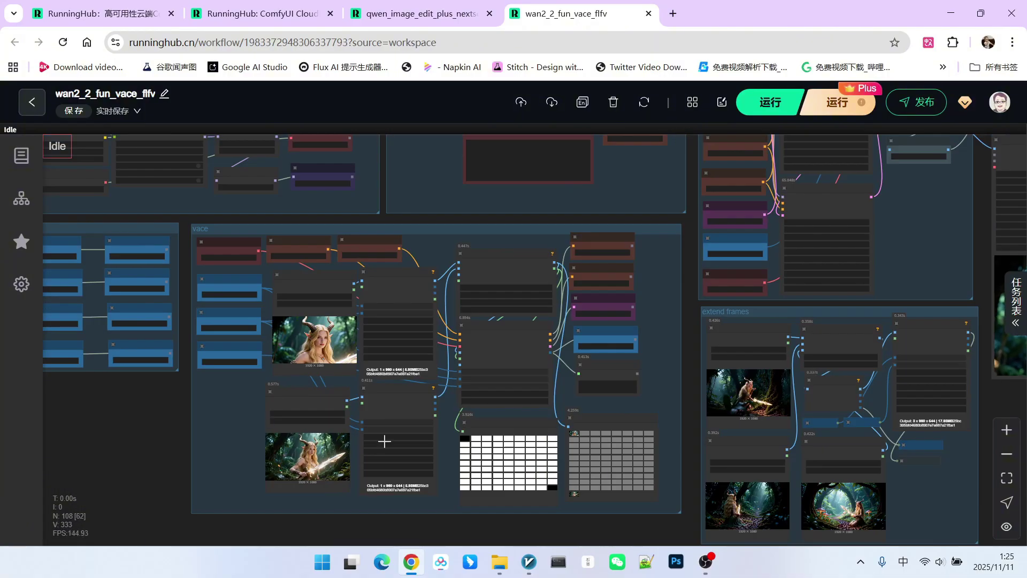
{"action": "scroll", "coordinate": [383, 441], "scroll_direction": "up", "scroll_amount": 5}
{"action": "scroll", "coordinate": [678, 313], "scroll_direction": "up", "scroll_amount": 3}
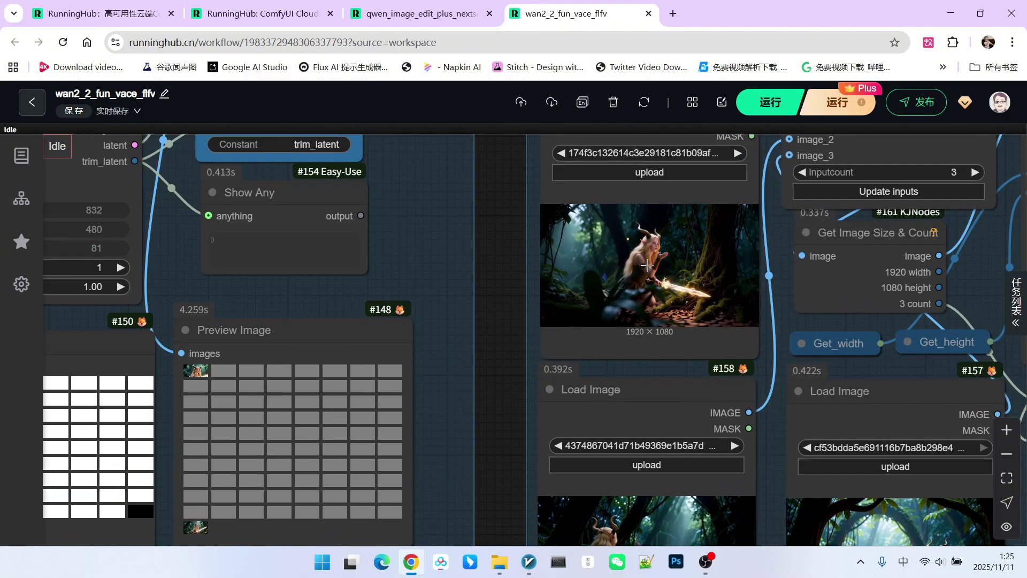
{"action": "scroll", "coordinate": [690, 319], "scroll_direction": "down", "scroll_amount": 5}
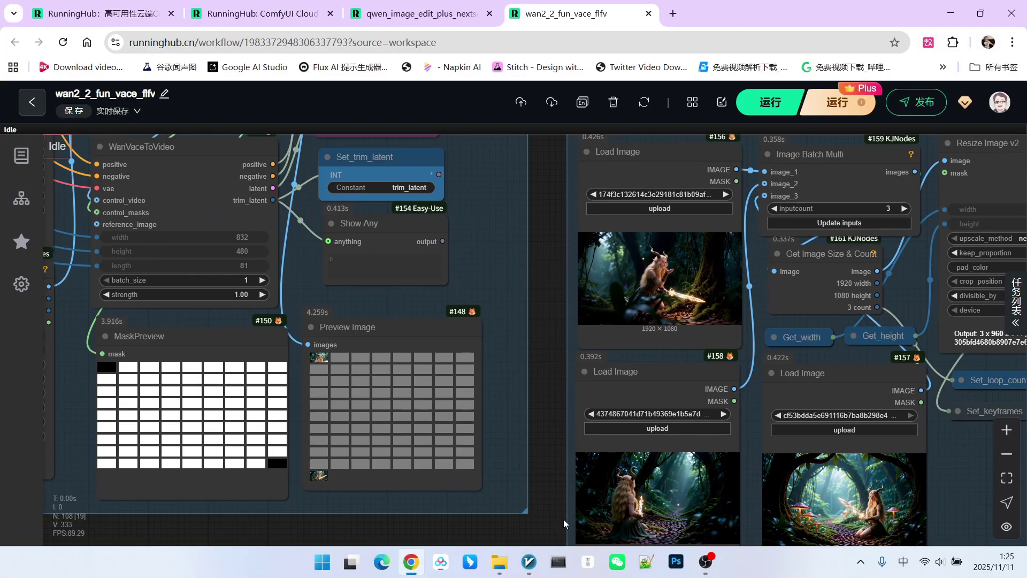
{"action": "scroll", "coordinate": [760, 426], "scroll_direction": "up", "scroll_amount": 2}
{"action": "scroll", "coordinate": [783, 400], "scroll_direction": "down", "scroll_amount": 4}
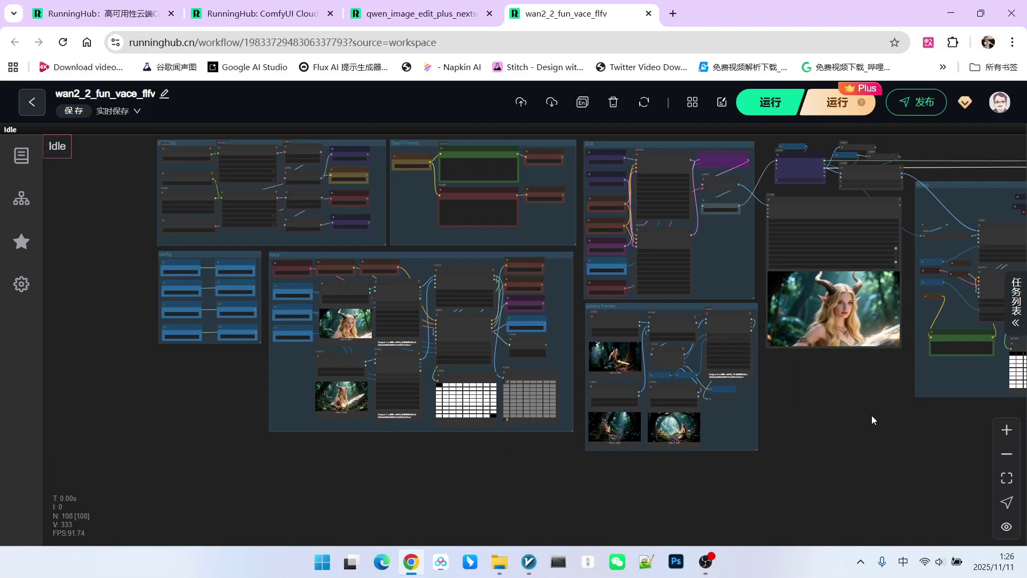
Examine the final Video Combine output connected to For Loop End.
{"action": "left_click_drag", "start_coordinate": [871, 415], "coordinate": [660, 416]}
{"action": "scroll", "coordinate": [660, 416], "scroll_direction": "down", "scroll_amount": 3}
{"action": "left_click_drag", "start_coordinate": [909, 452], "coordinate": [678, 457]}
{"action": "scroll", "coordinate": [853, 426], "scroll_direction": "up", "scroll_amount": 6}
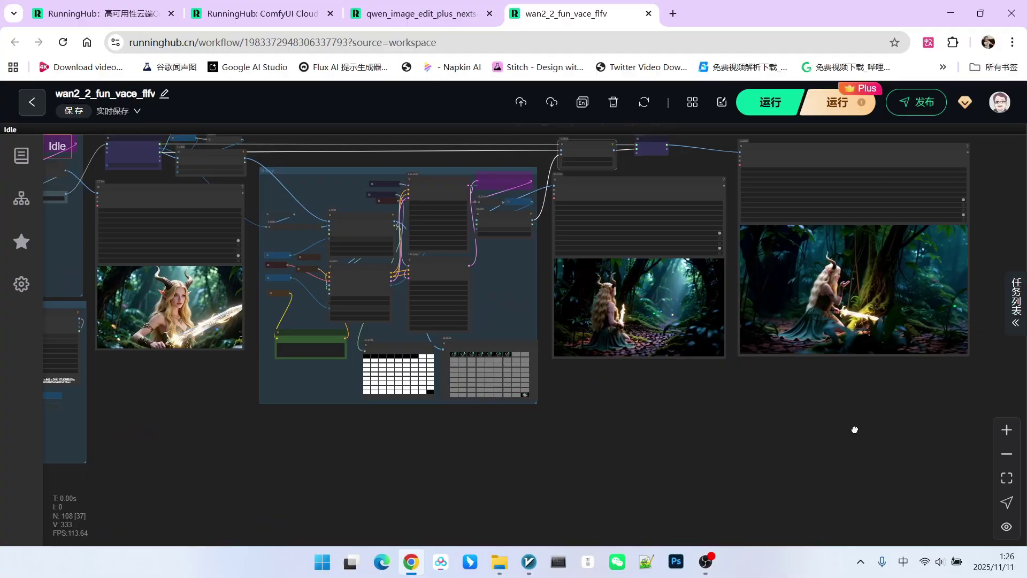